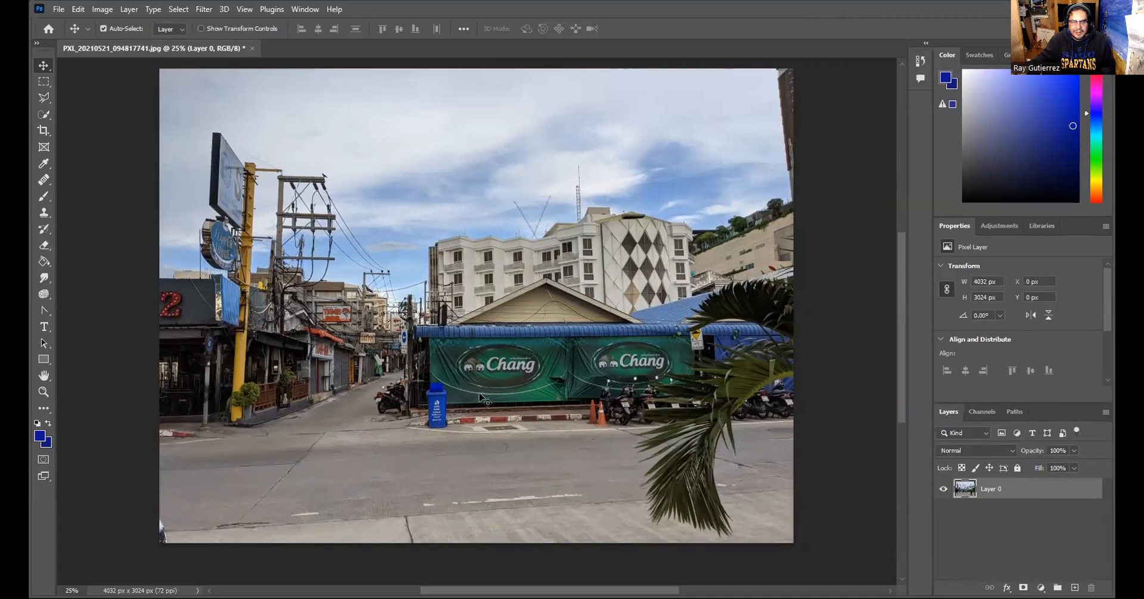
- Select the blue trash bin beside the Chang banner with the Quick Selection tool and subtract the stray kerb patch
key("ctrl")
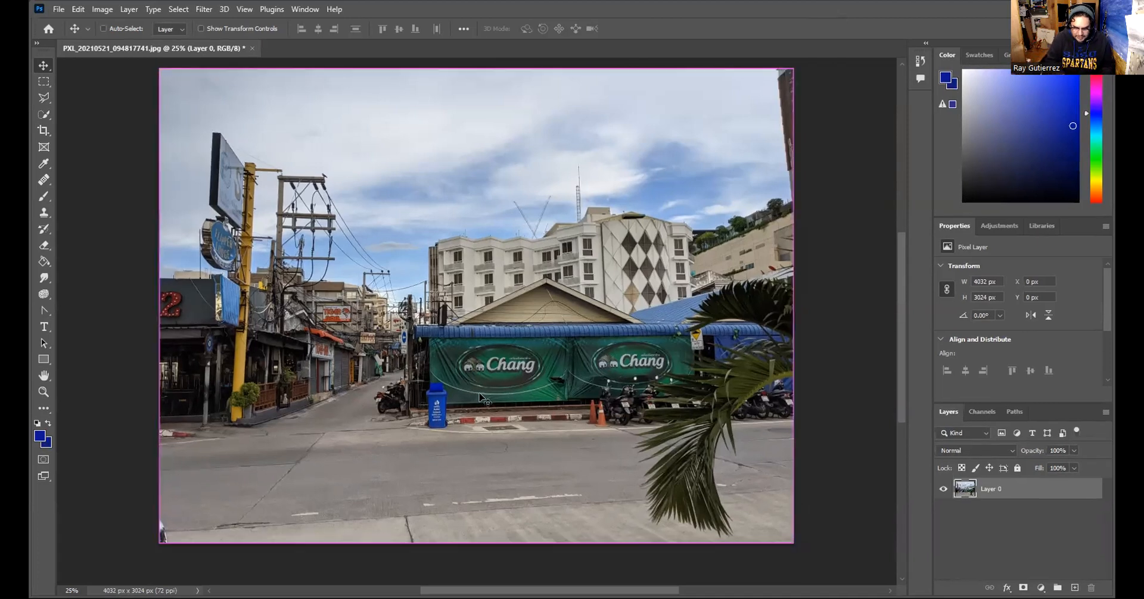
scroll(479, 398, "up", 1)
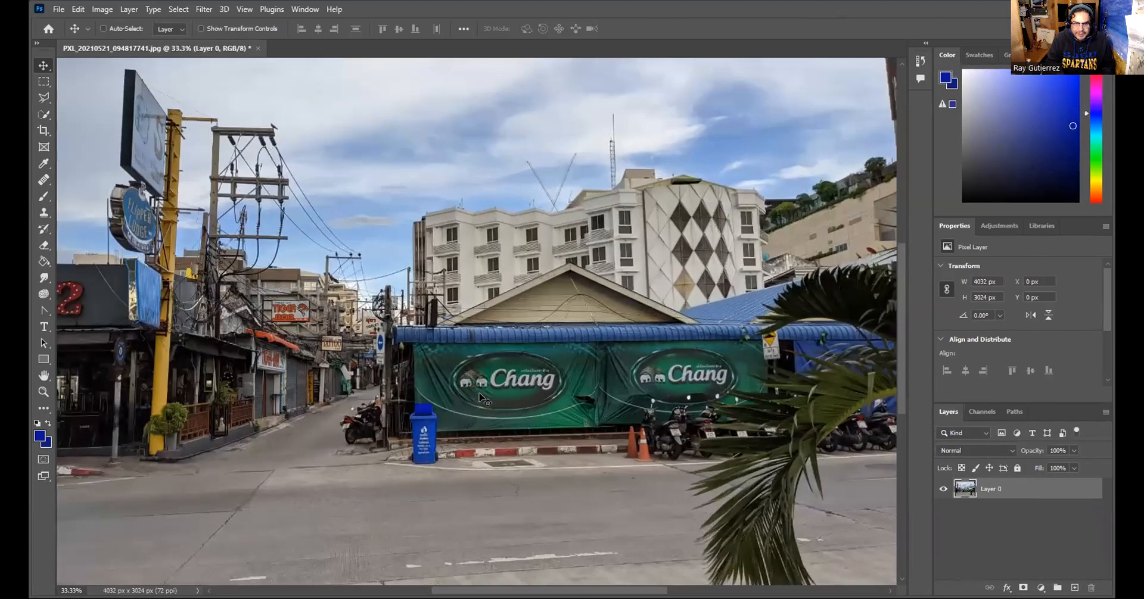
scroll(480, 397, "up", 1)
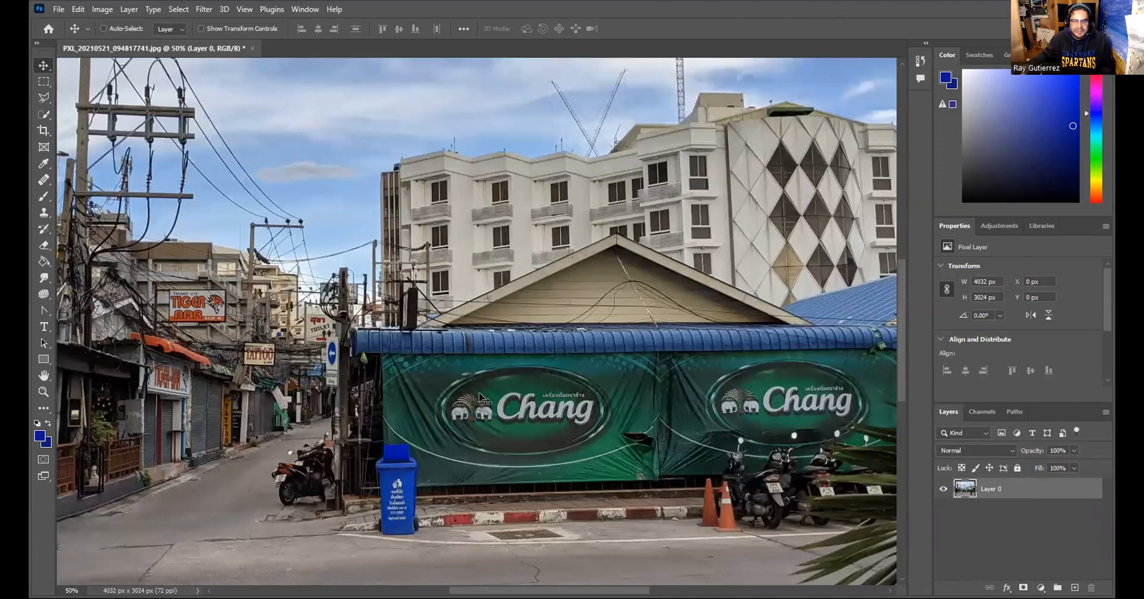
left_click_drag(901, 336, 895, 370)
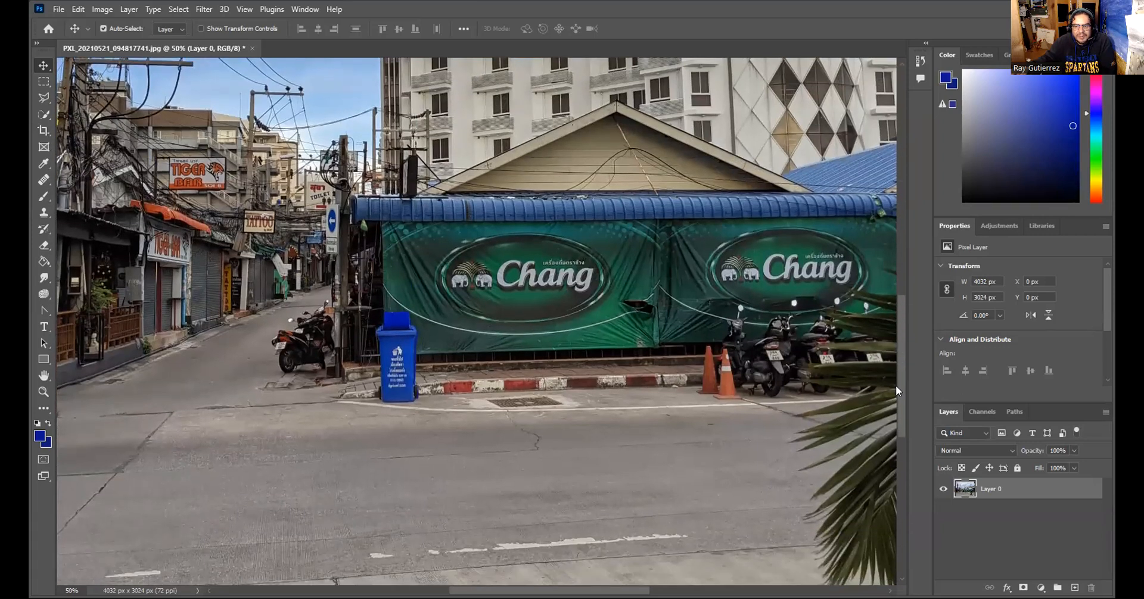
scroll(665, 549, "left", 5)
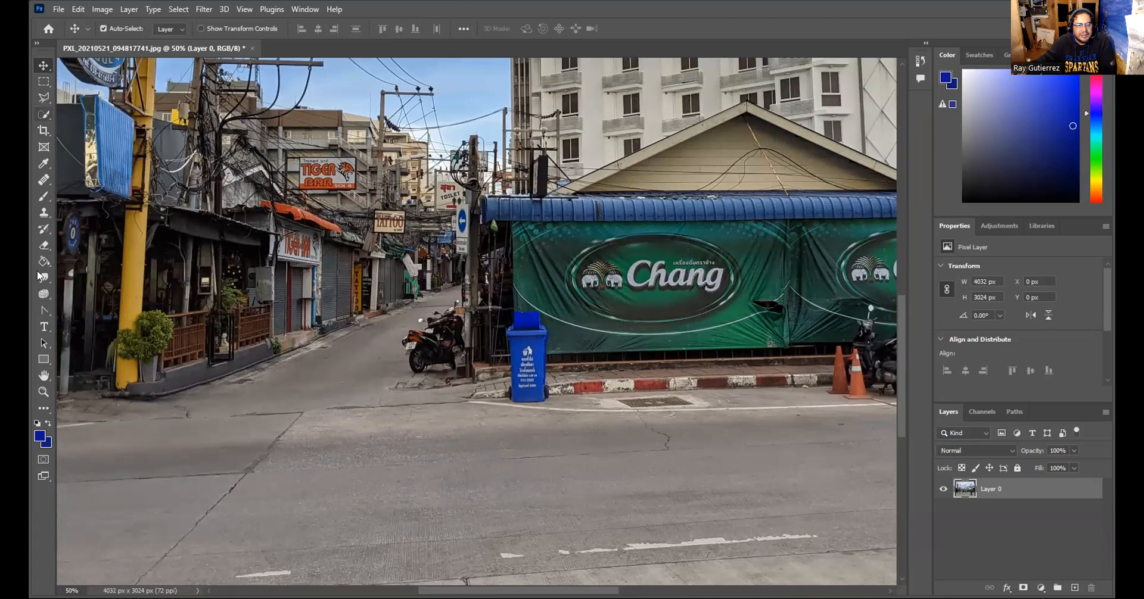
left_click(44, 116)
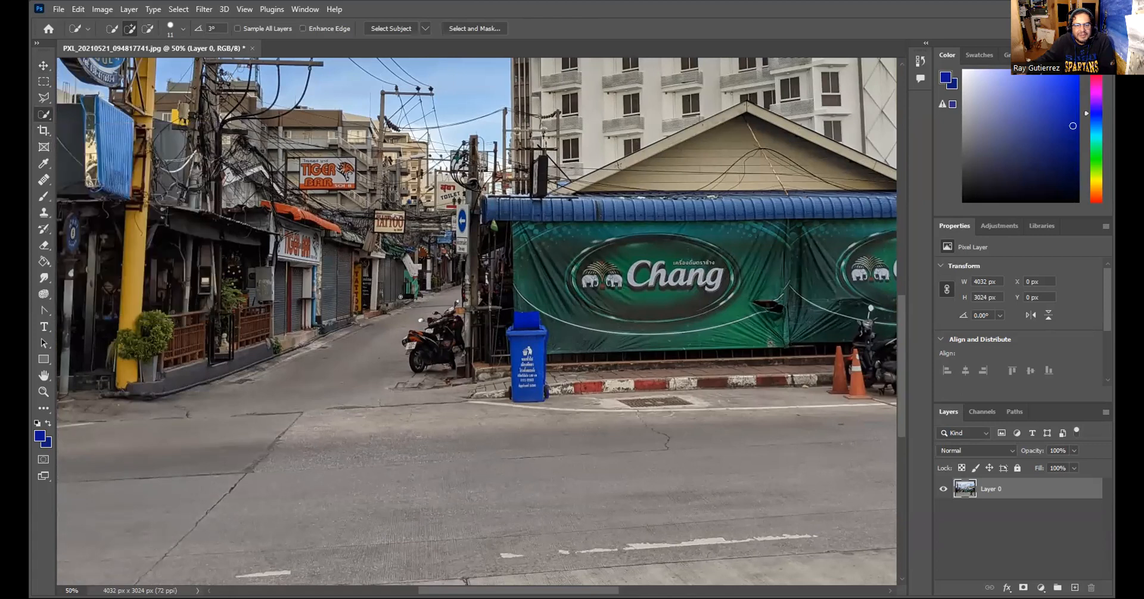
left_click(524, 318)
left_click_drag(524, 318, 524, 387)
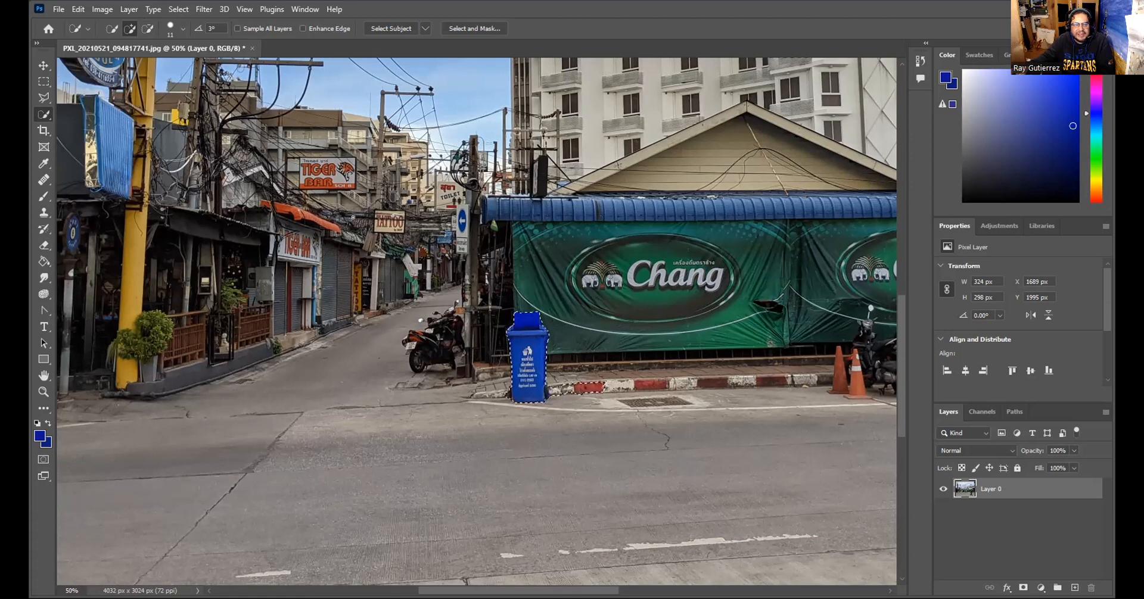
left_click(148, 28)
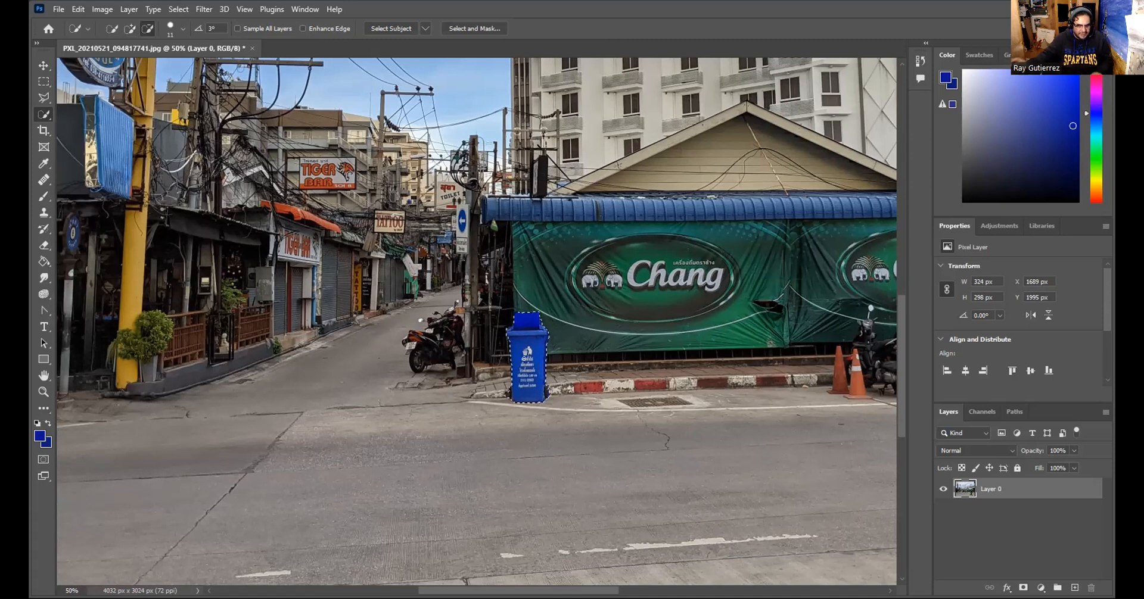
- Set the Quick Selection brush size to 7 px and add the bin's right wheel area to the selection
scroll(524, 360, "up", 1)
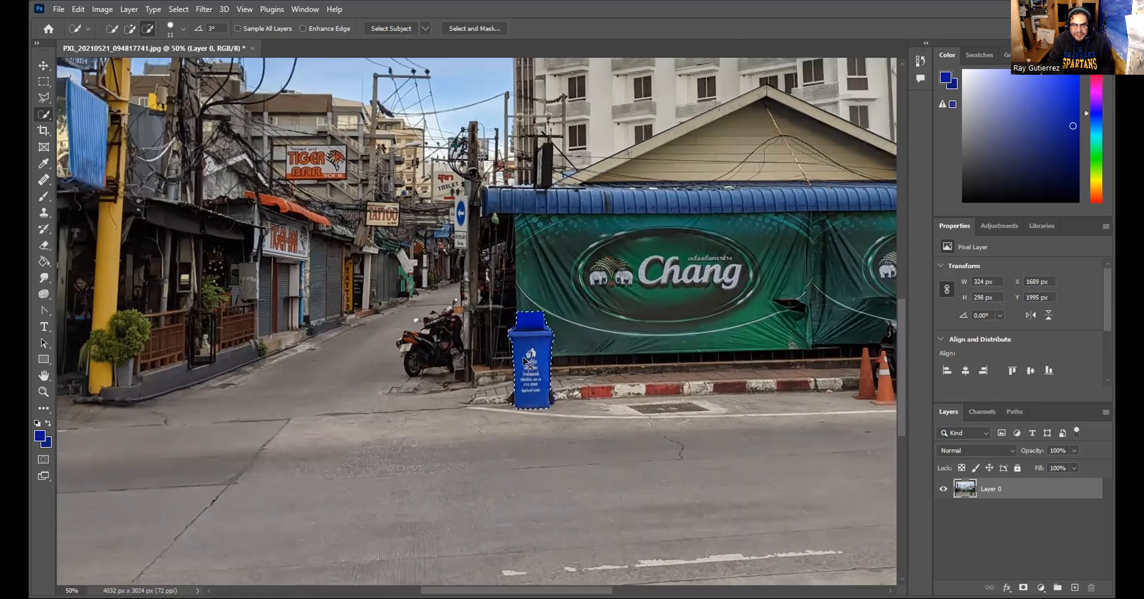
scroll(525, 362, "up", 1)
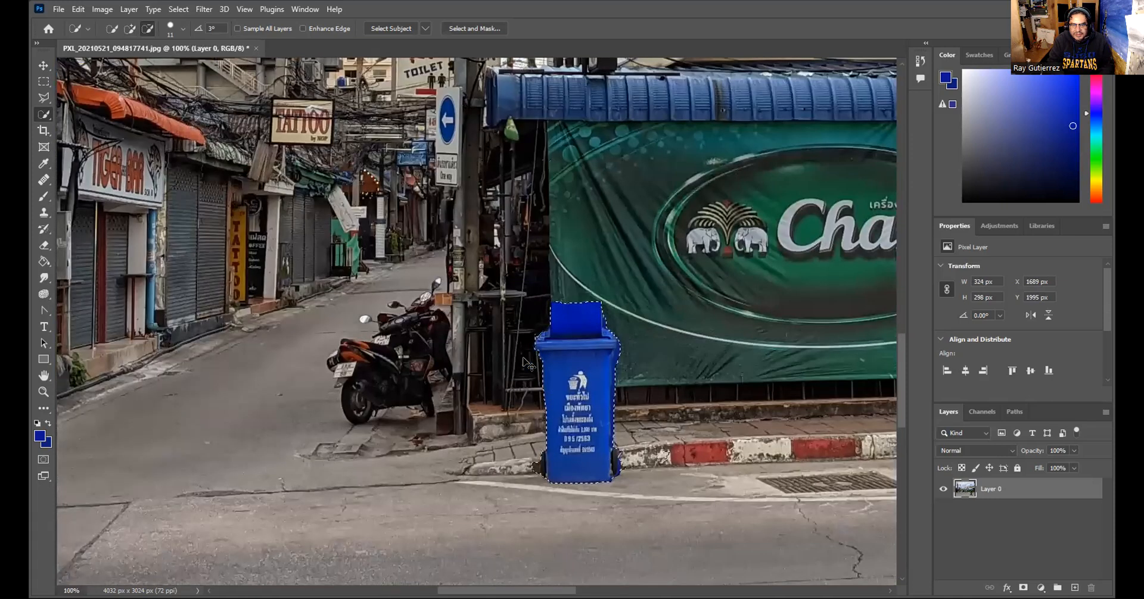
scroll(525, 362, "up", 1)
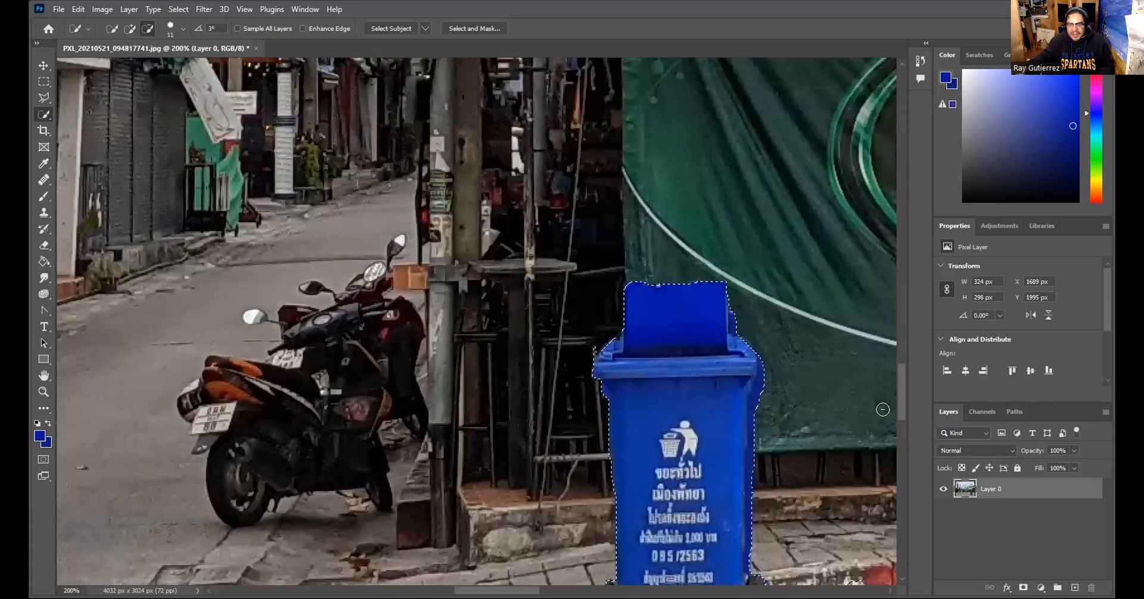
left_click_drag(903, 388, 899, 405)
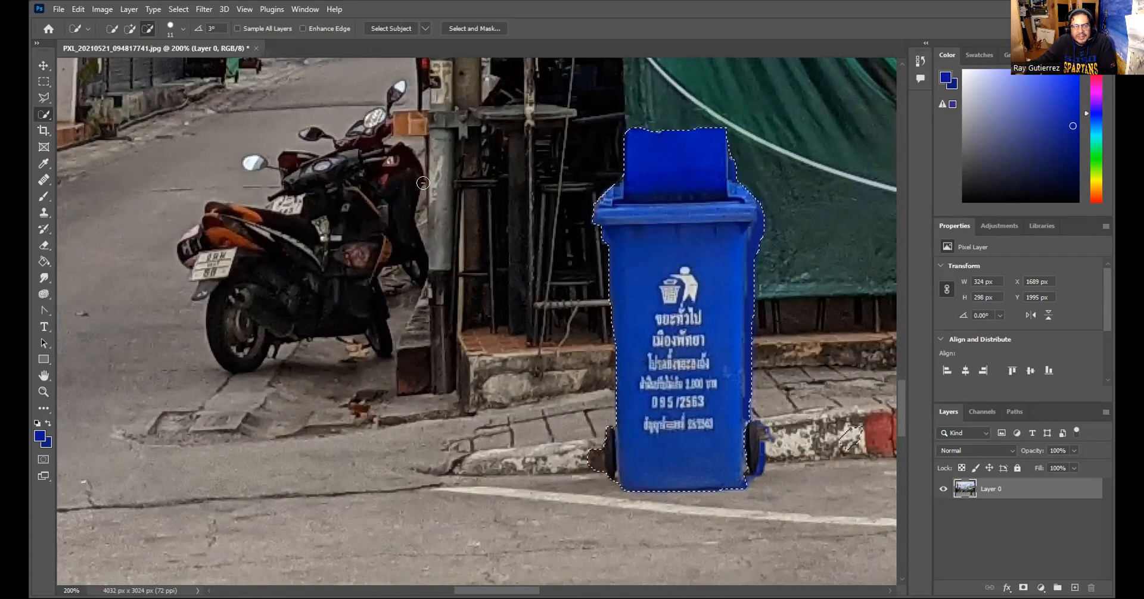
left_click(182, 28)
left_click_drag(120, 63, 116, 63)
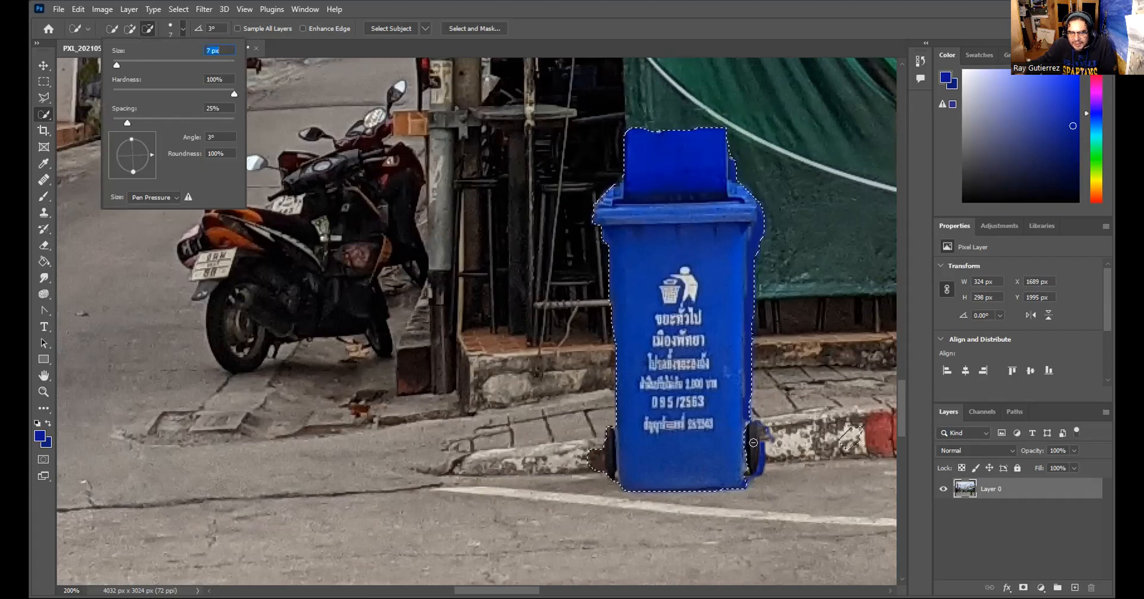
left_click(753, 443)
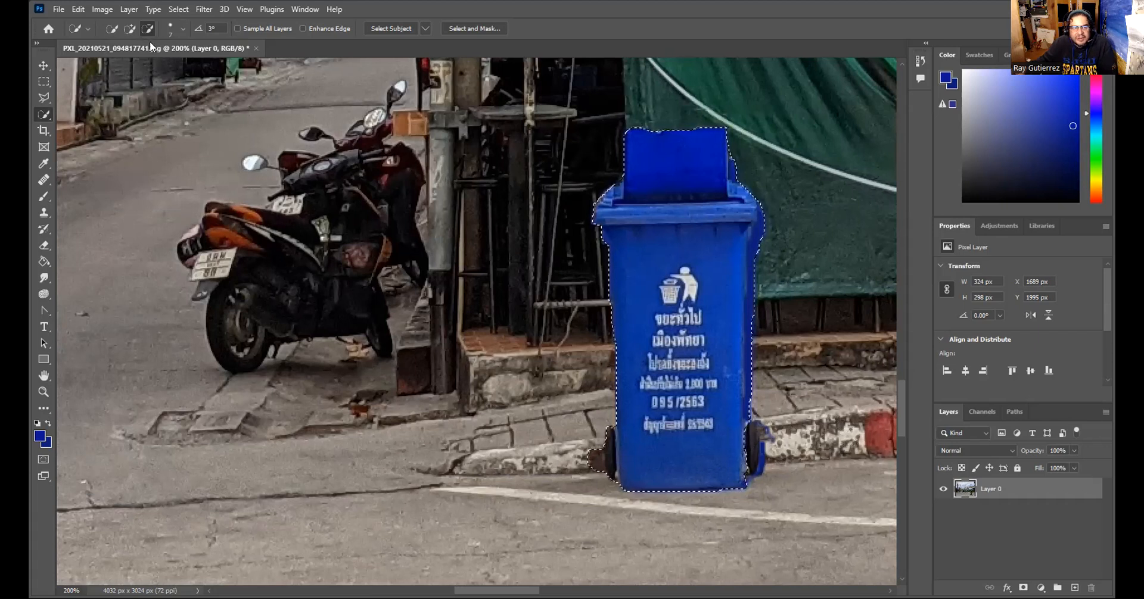
left_click(129, 28)
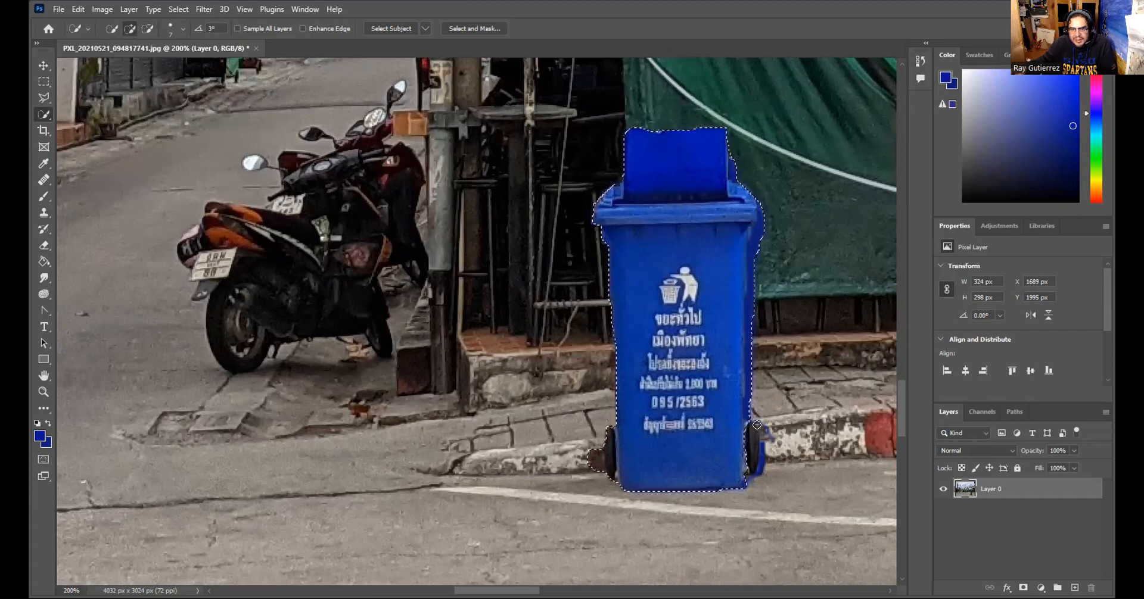
mouse_move(755, 426)
left_mouse_down()
mouse_move(741, 473)
mouse_move(708, 474)
mouse_move(753, 447)
mouse_move(753, 462)
mouse_move(756, 434)
left_mouse_up()
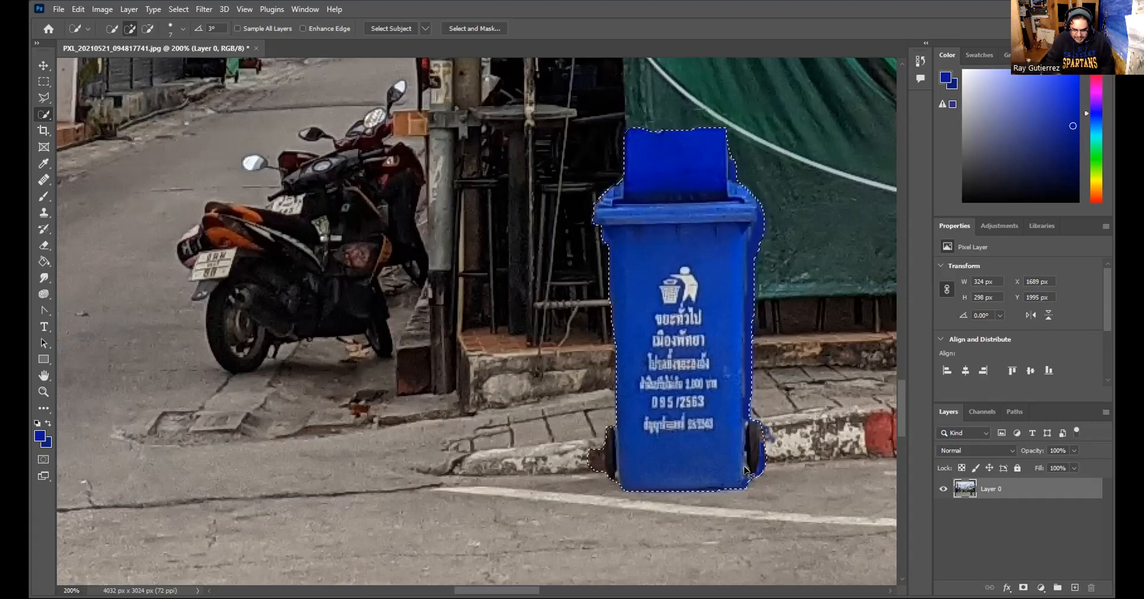
- Switch to Quick Mask mode and erase the excess kerb patch beside the bin's left wheel from the selected area
key("ctrl+plus")
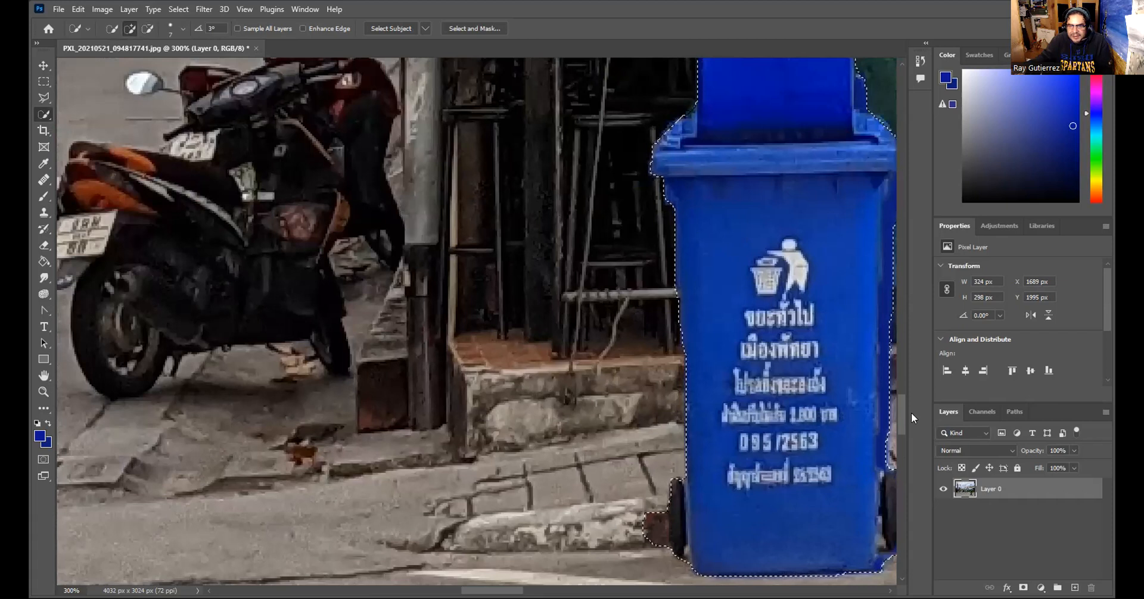
left_click_drag(899, 412, 900, 419)
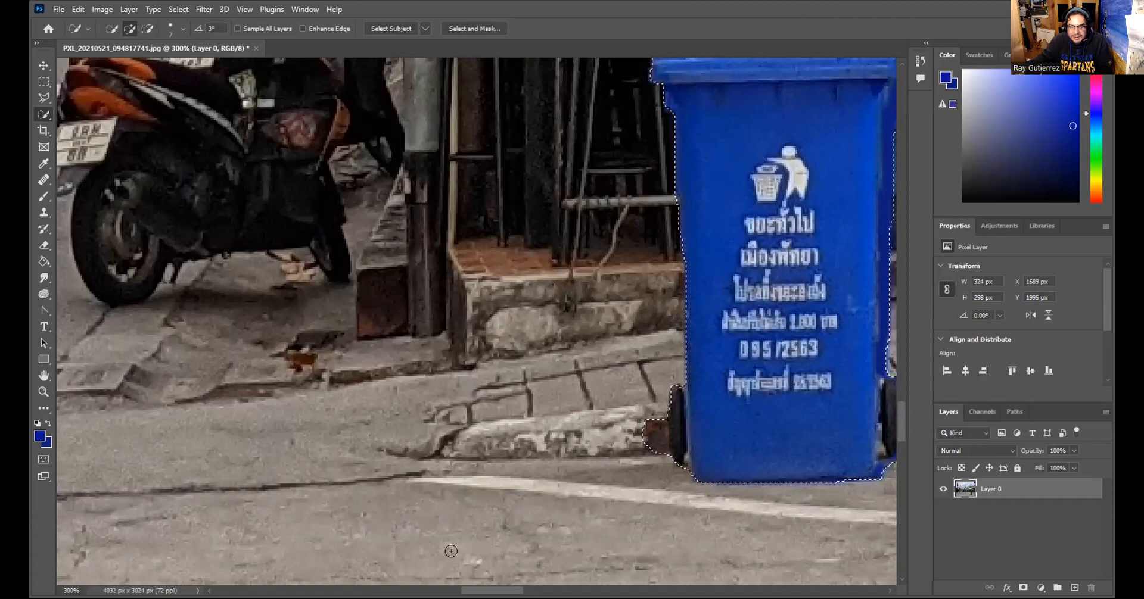
scroll(451, 551, "right", 2)
scroll(654, 439, "right", 2)
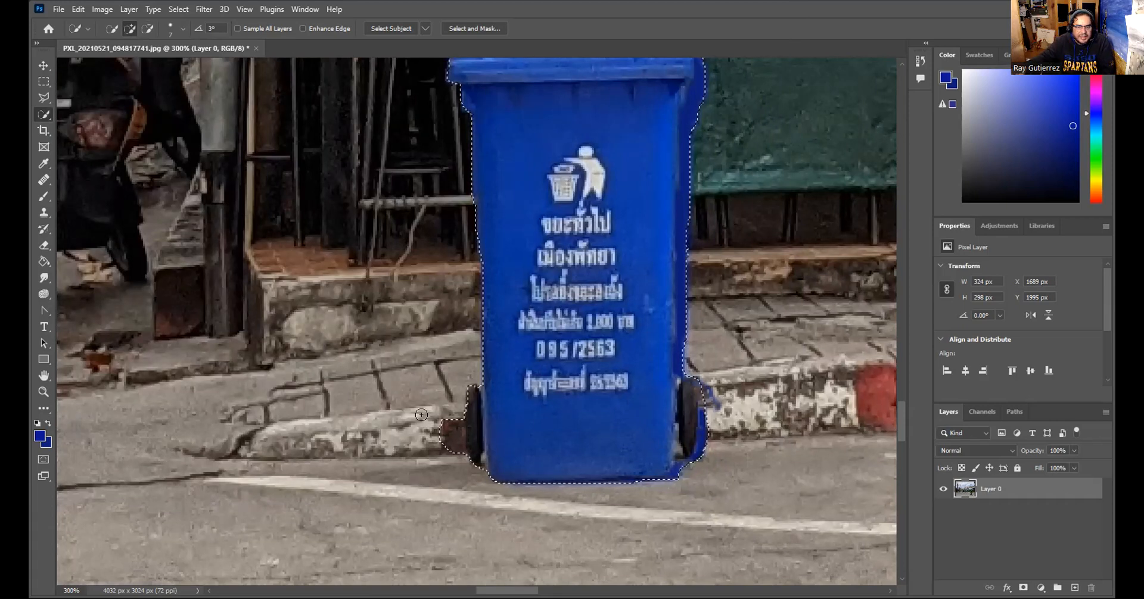
left_click(43, 460)
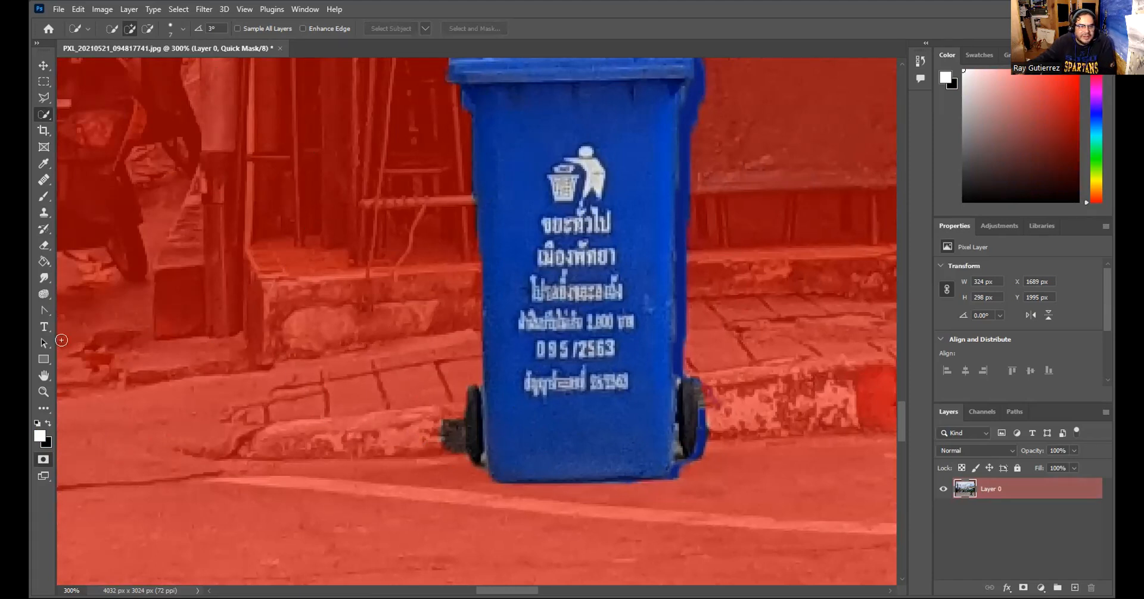
left_click(45, 248)
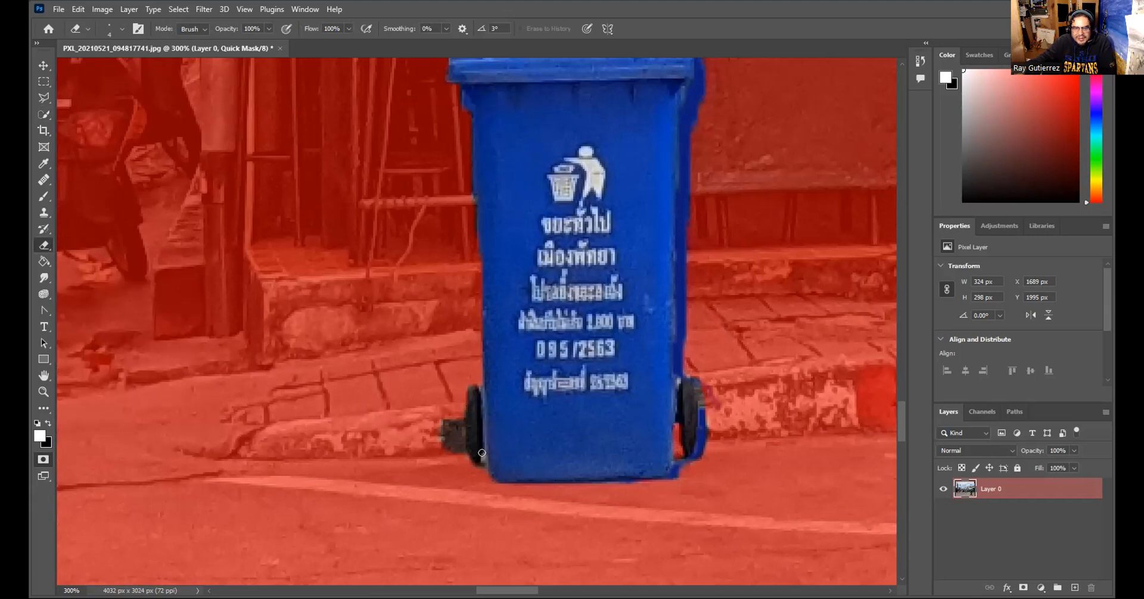
mouse_move(454, 437)
left_mouse_down()
mouse_move(449, 410)
mouse_move(447, 449)
mouse_move(437, 447)
mouse_move(440, 428)
mouse_move(452, 449)
left_mouse_up()
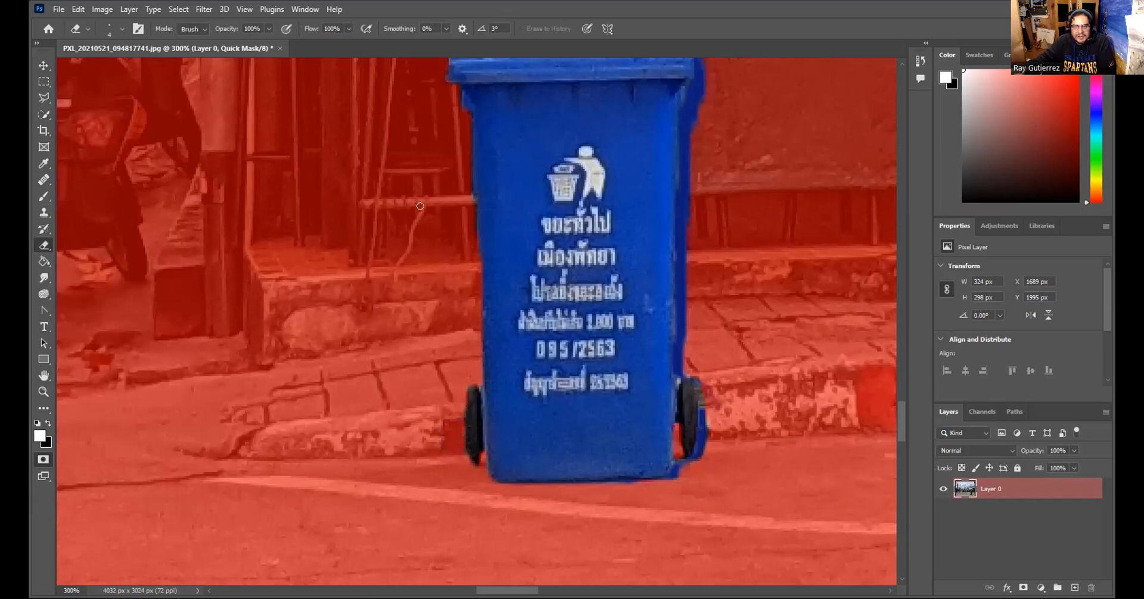
mouse_move(478, 459)
left_mouse_down()
mouse_move(476, 422)
mouse_move(475, 460)
left_mouse_up()
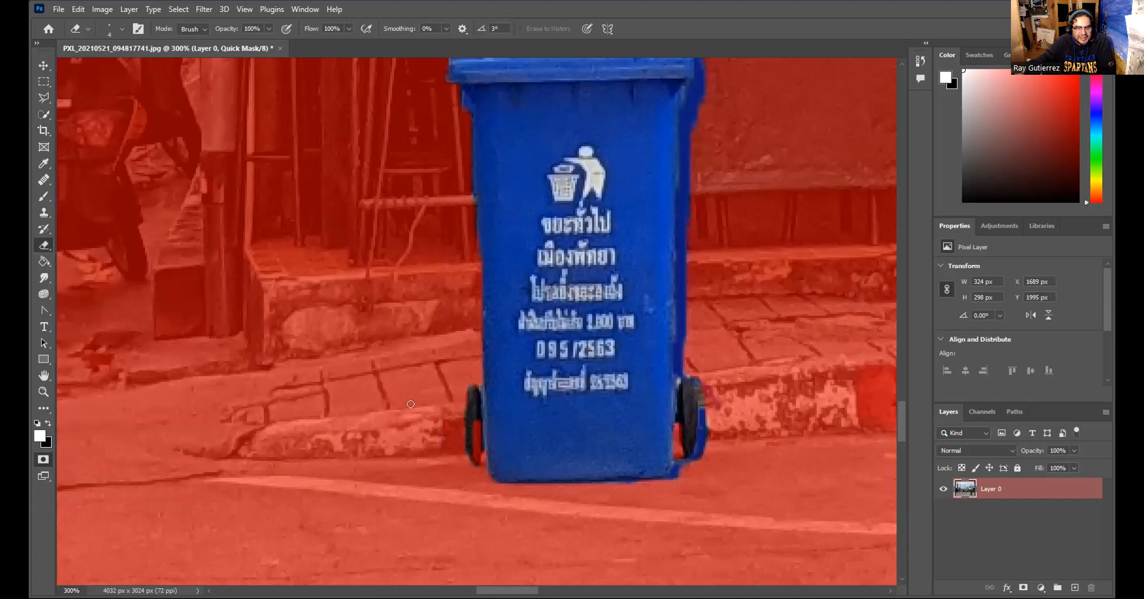
- Swap the foreground and background colours, restore the left wheel's edge in the mask, and leave Quick Mask mode
left_click(48, 425)
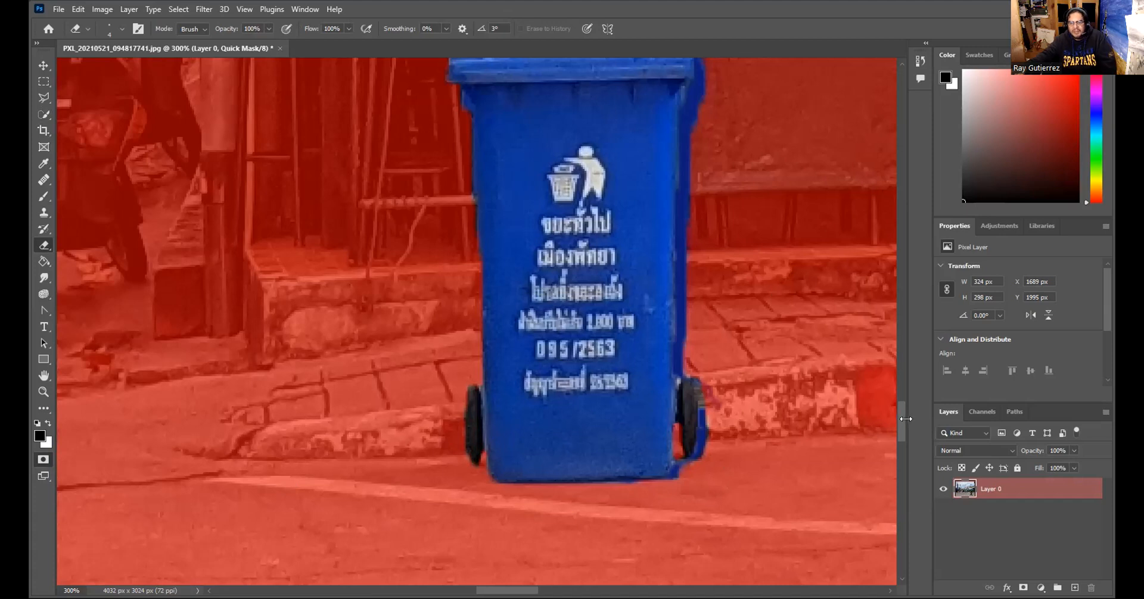
mouse_move(900, 413)
left_mouse_down()
mouse_move(903, 388)
mouse_move(902, 421)
mouse_move(902, 411)
left_mouse_up()
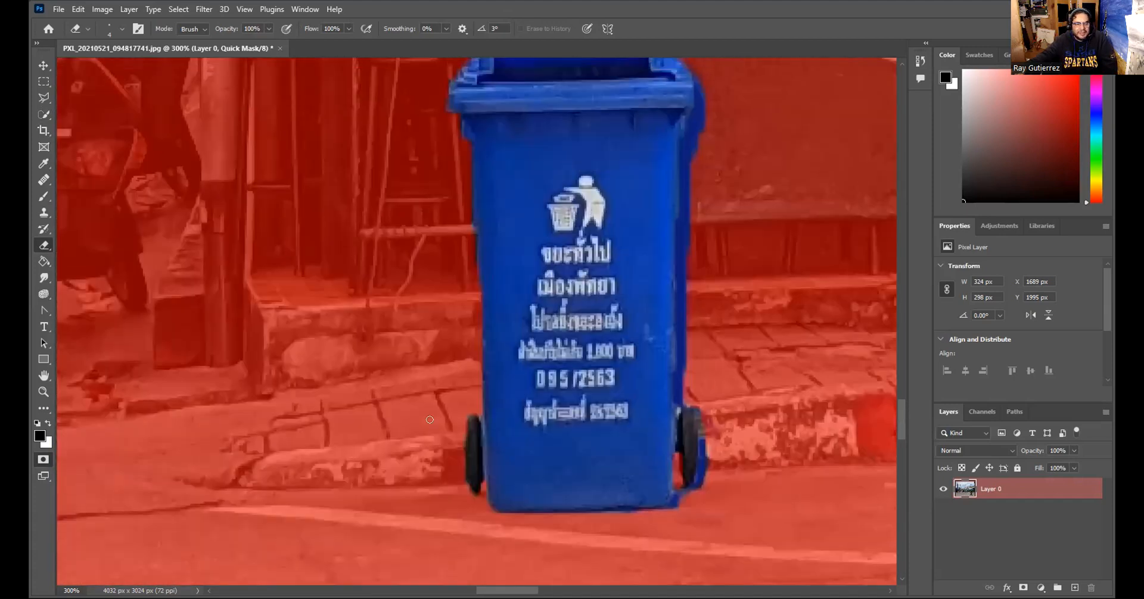
left_click(43, 460)
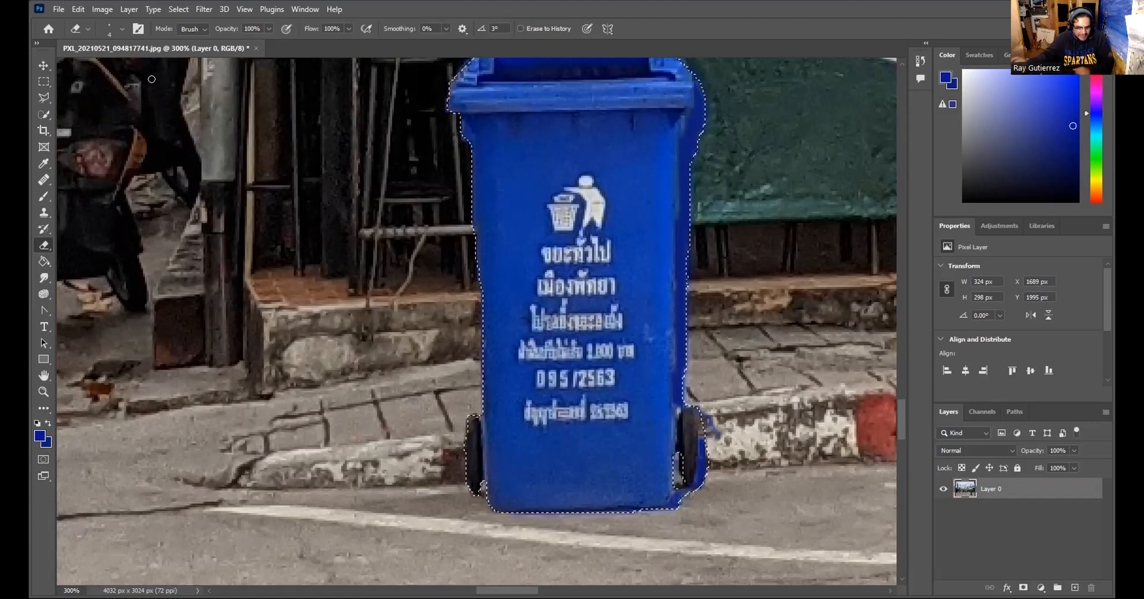
- Remove the selected bin with Content-Aware Fill, using the Auto sampling area and outputting to a new layer
key("ctrl+minus")
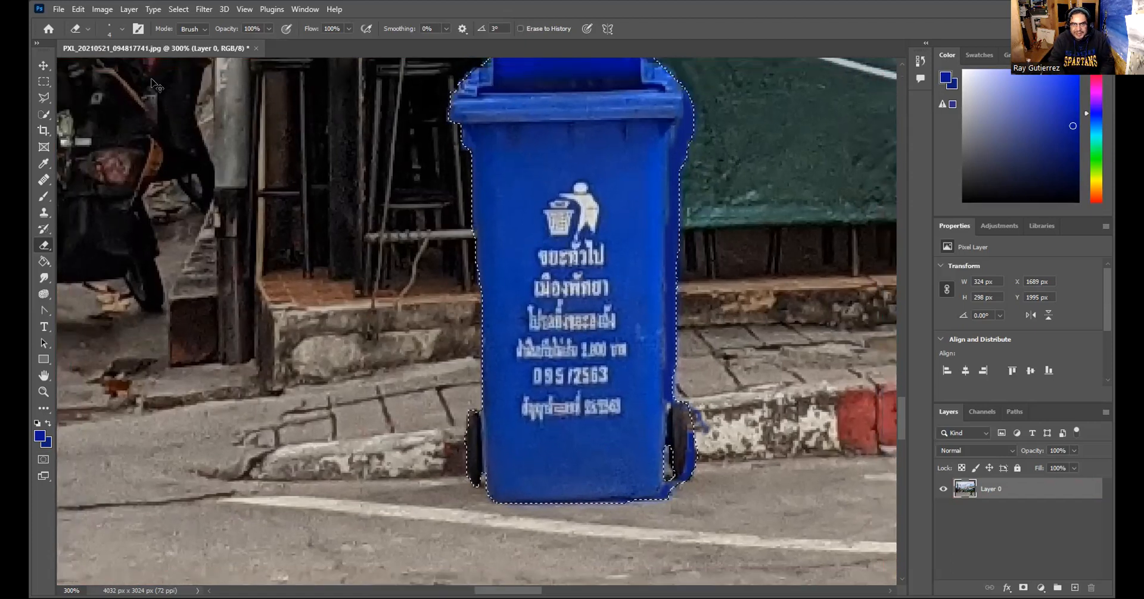
key("ctrl+minus")
key("ctrl+minus")
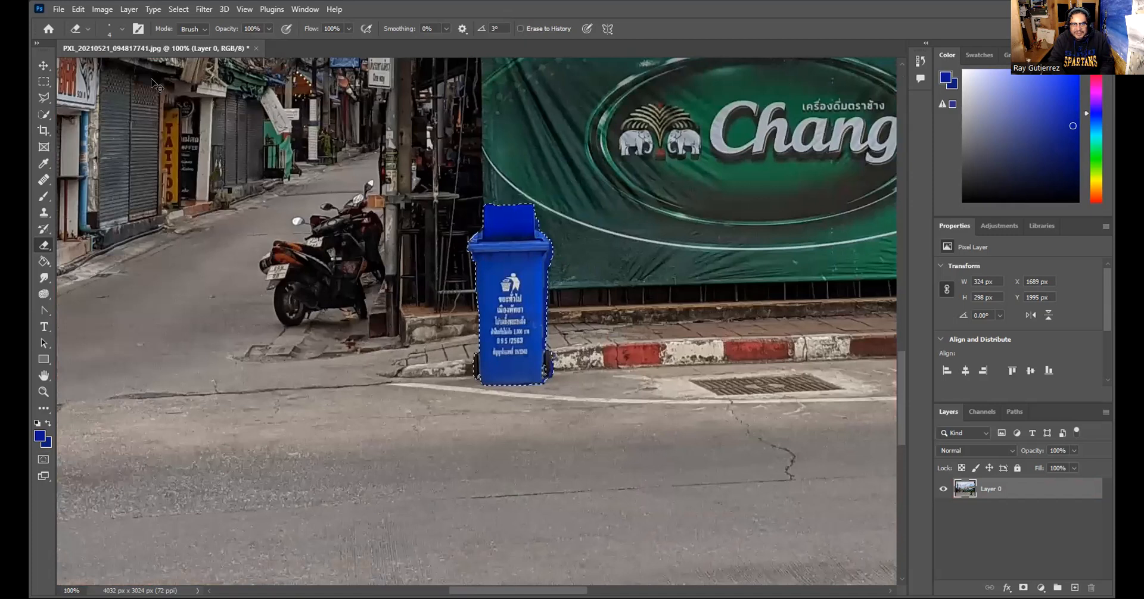
key("ctrl+minus")
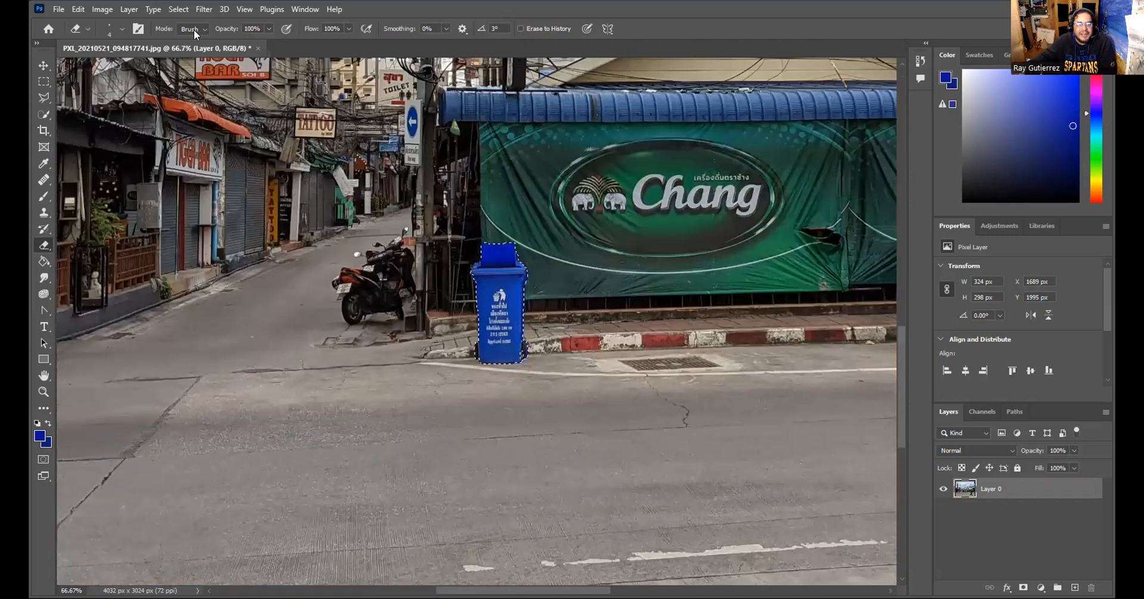
left_click(76, 11)
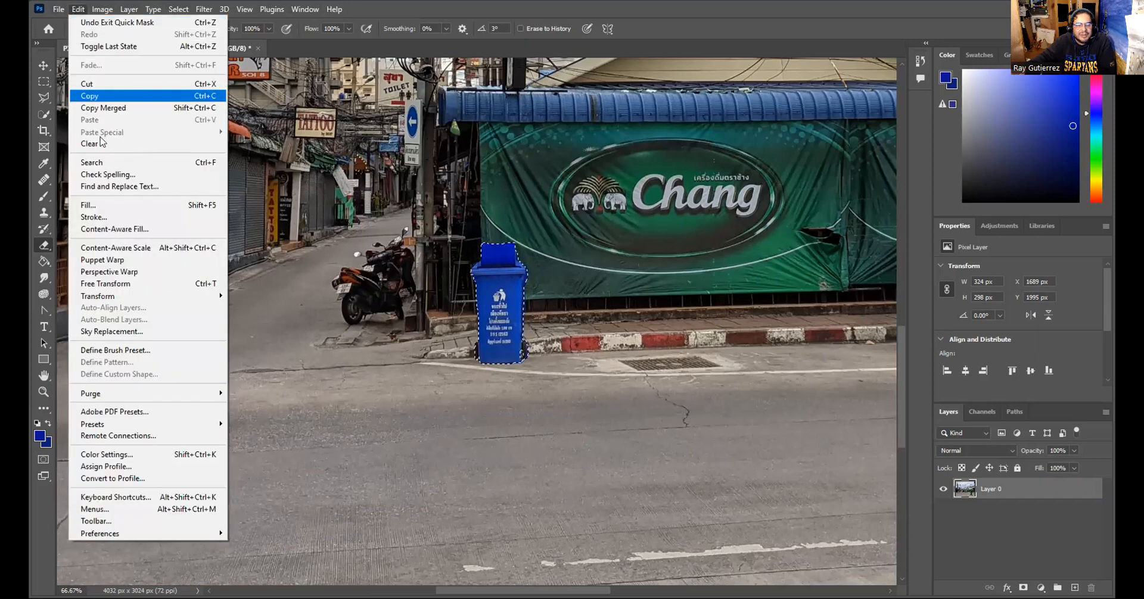
left_click(120, 230)
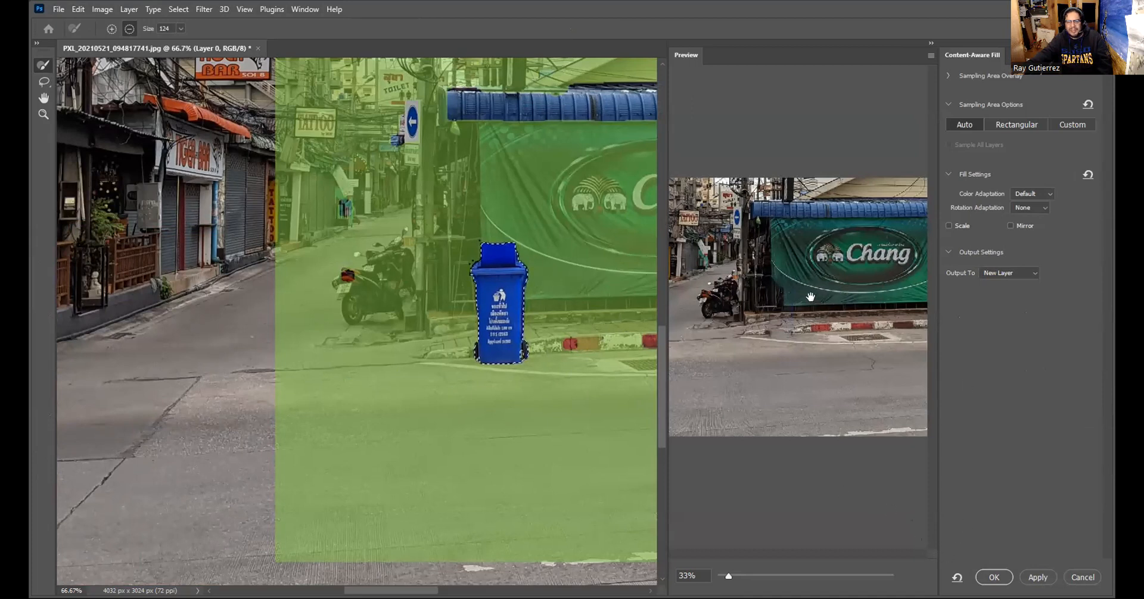
left_click(994, 577)
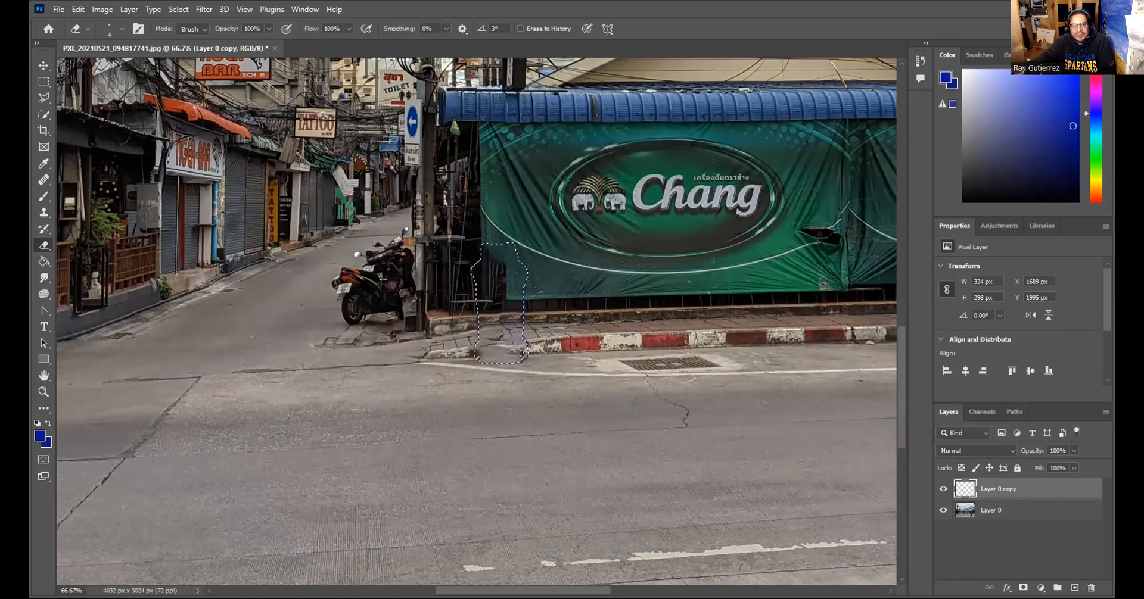
- Deselect the bin outline and hide the Layer 0 copy fill layer to compare with the original photo
left_click(204, 9)
mouse_move(177, 11)
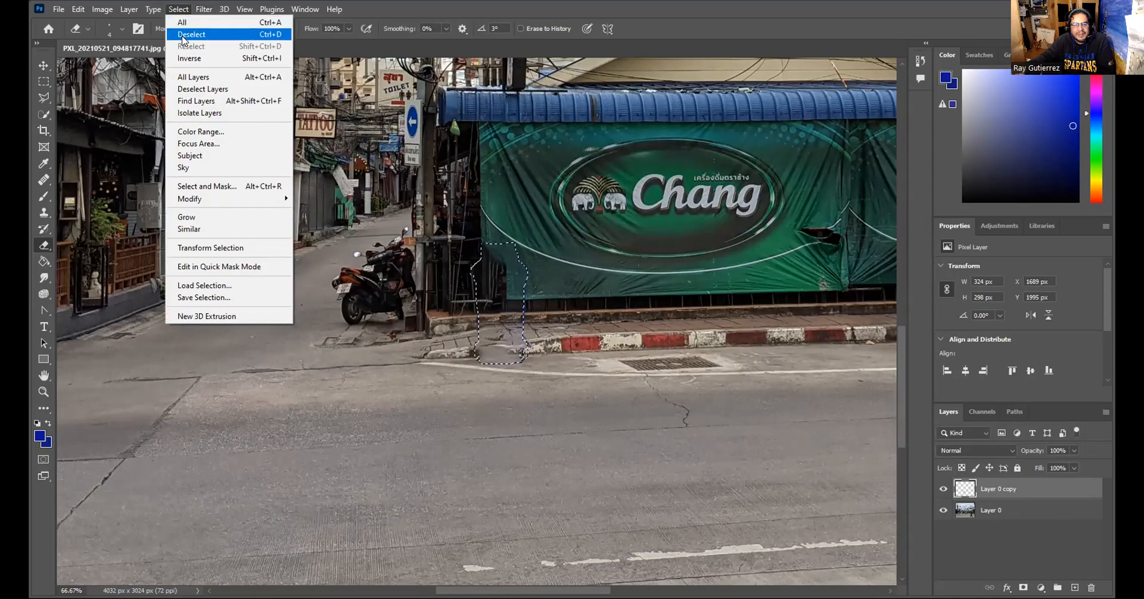
left_click(182, 35)
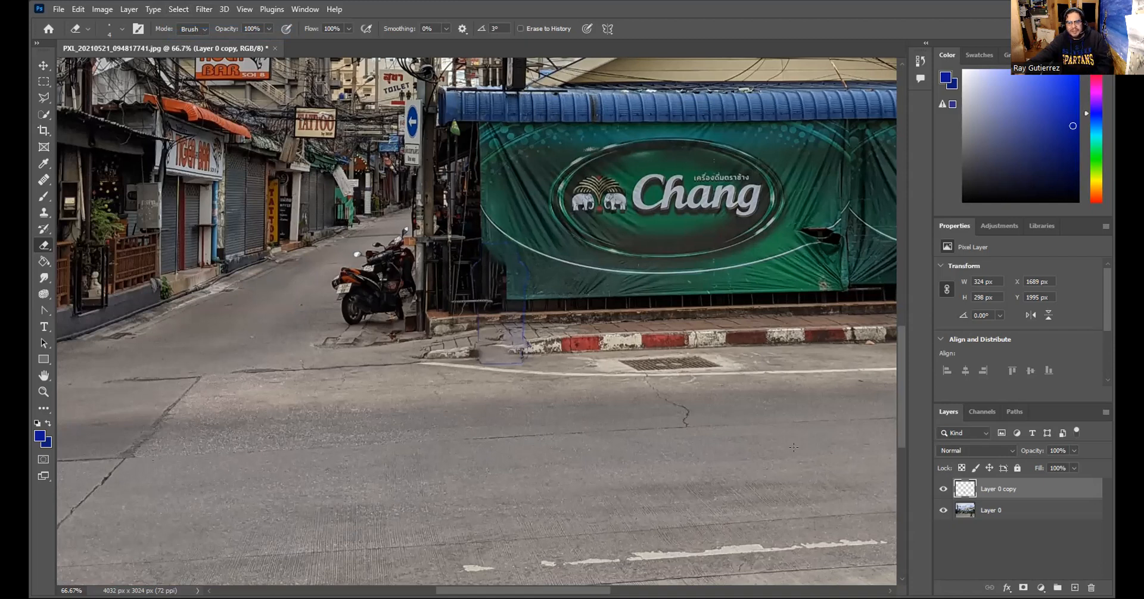
left_click(942, 491)
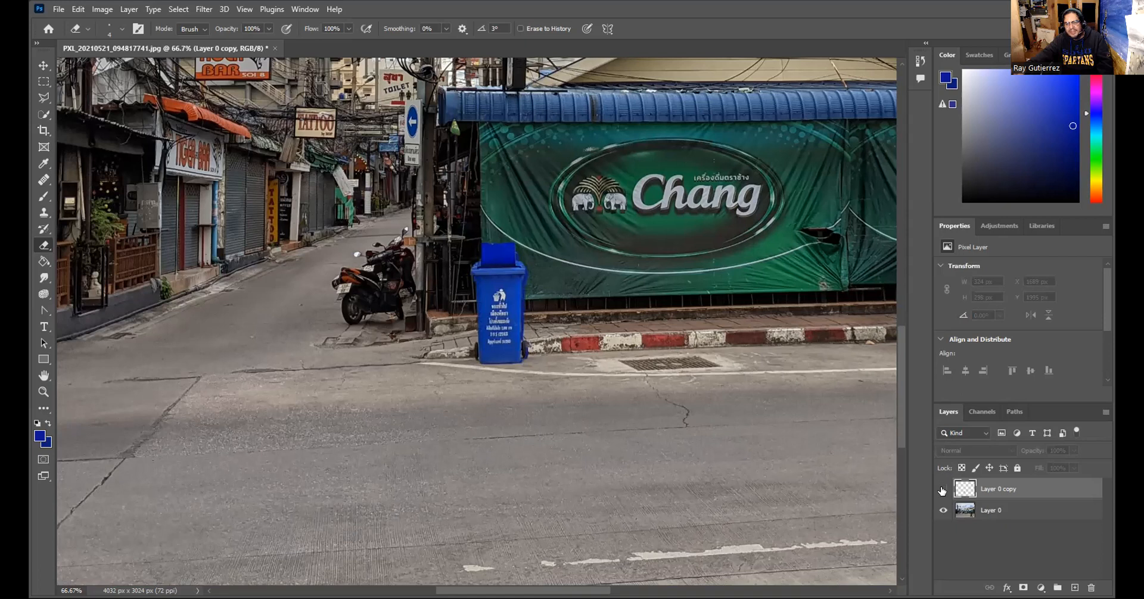
- Show the Layer 0 copy fill layer again and merge it with Layer 0 into a single layer
left_click(942, 490)
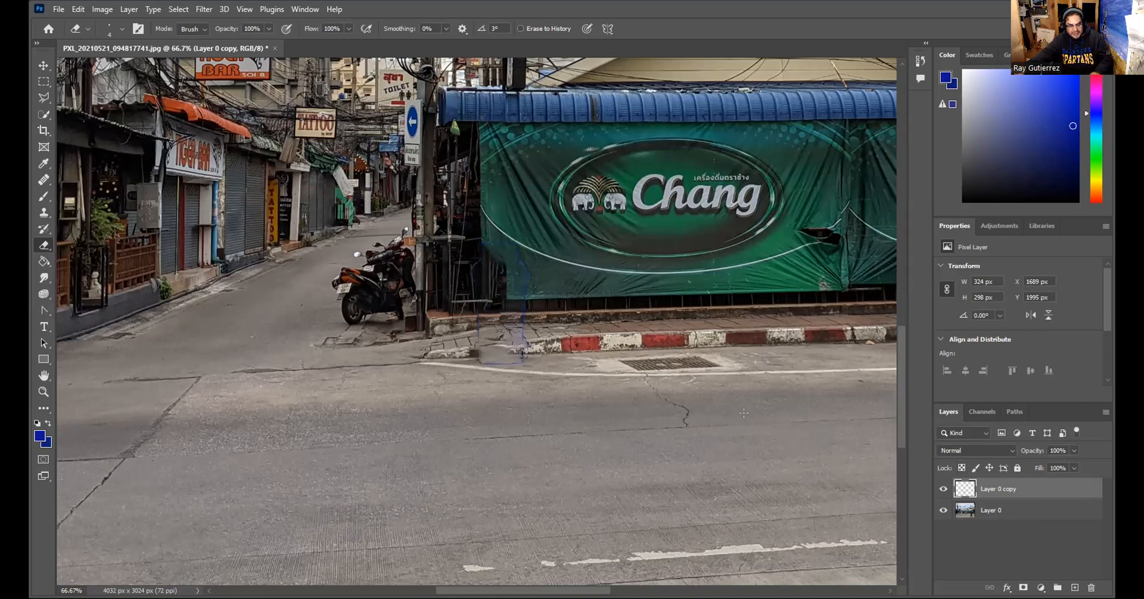
left_click(1034, 515, "shift")
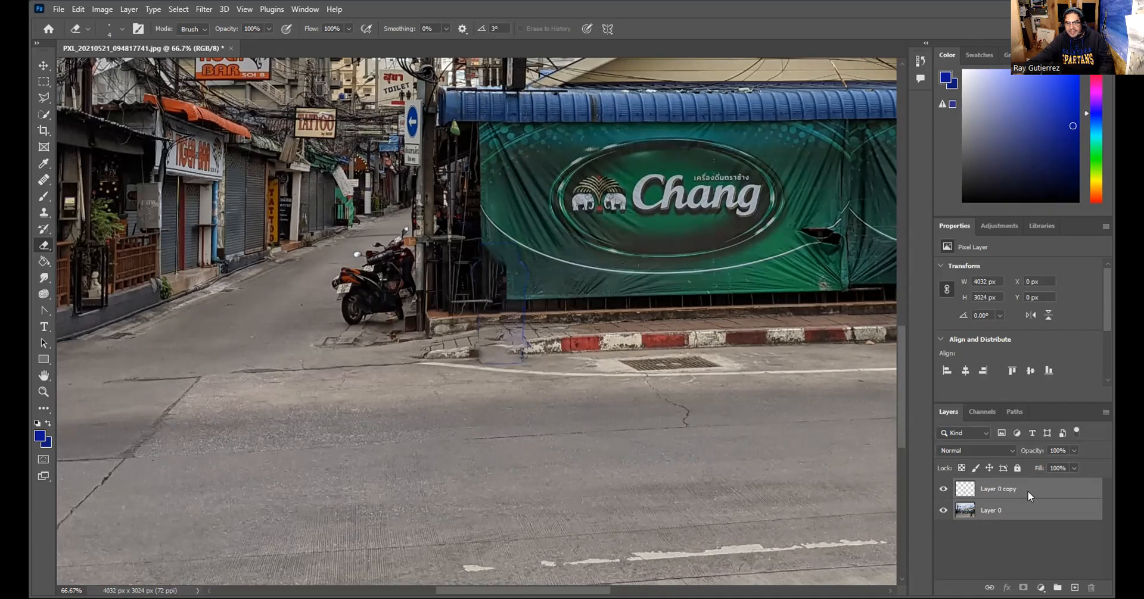
right_click(1027, 491)
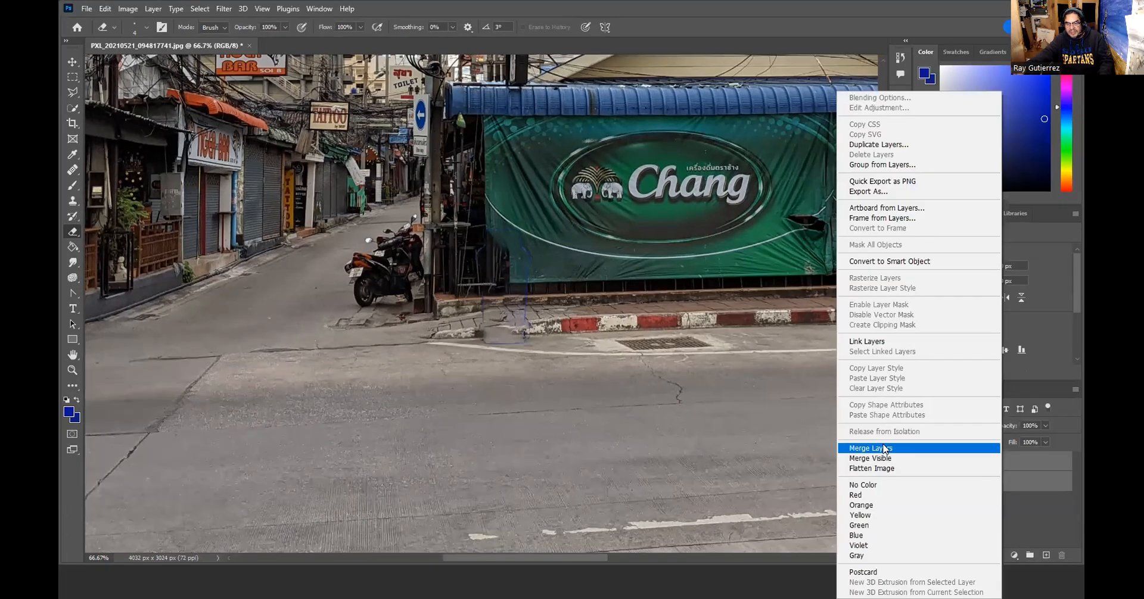
left_click(884, 449)
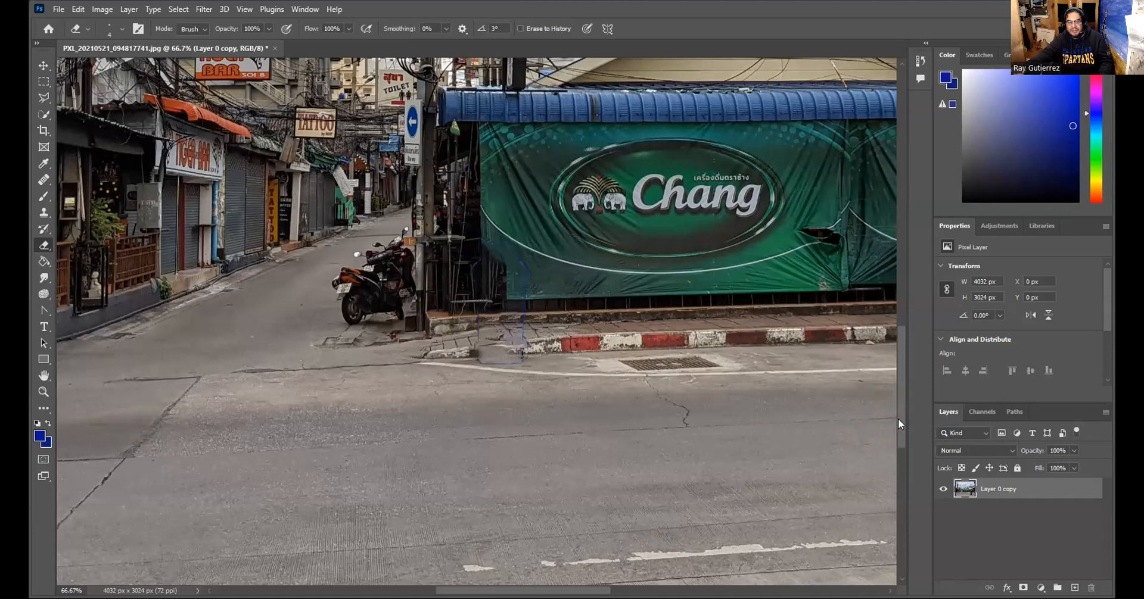
- Create a new layer named "pop" above the merged street photo
scroll(899, 418, "up", 2)
scroll(899, 417, "down", 3)
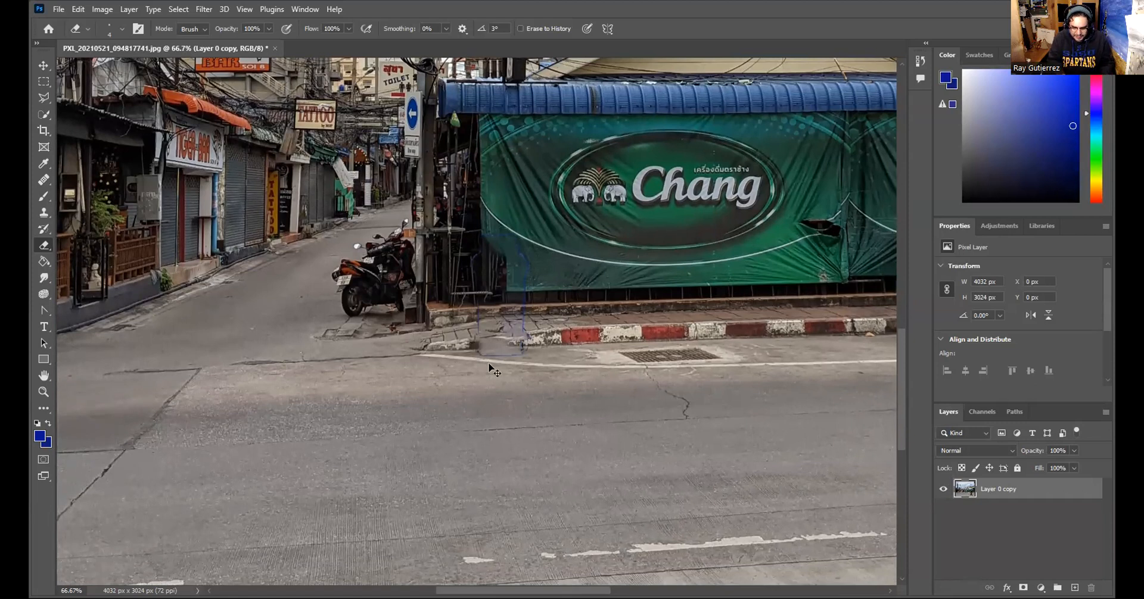
key("ctrl+minus")
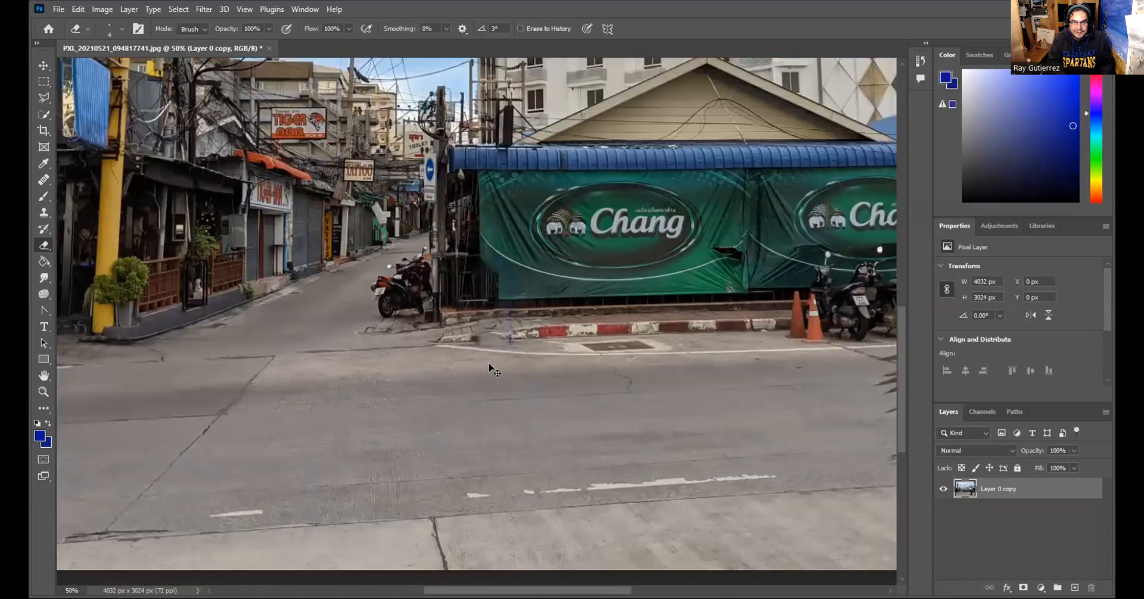
key("ctrl+minus")
key("ctrl+minus")
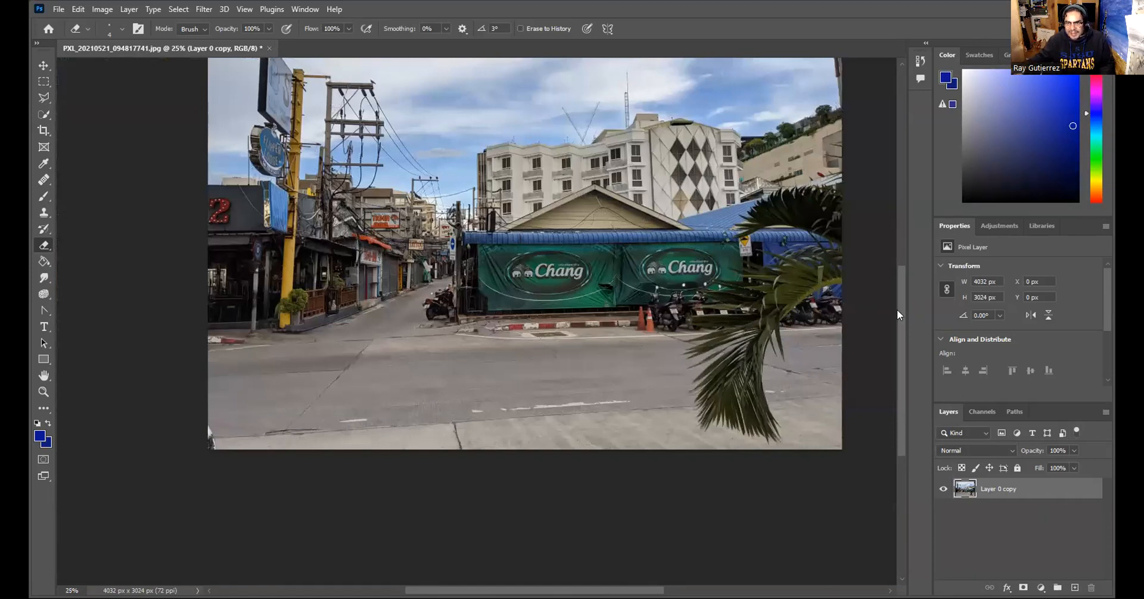
left_click_drag(896, 302, 896, 274)
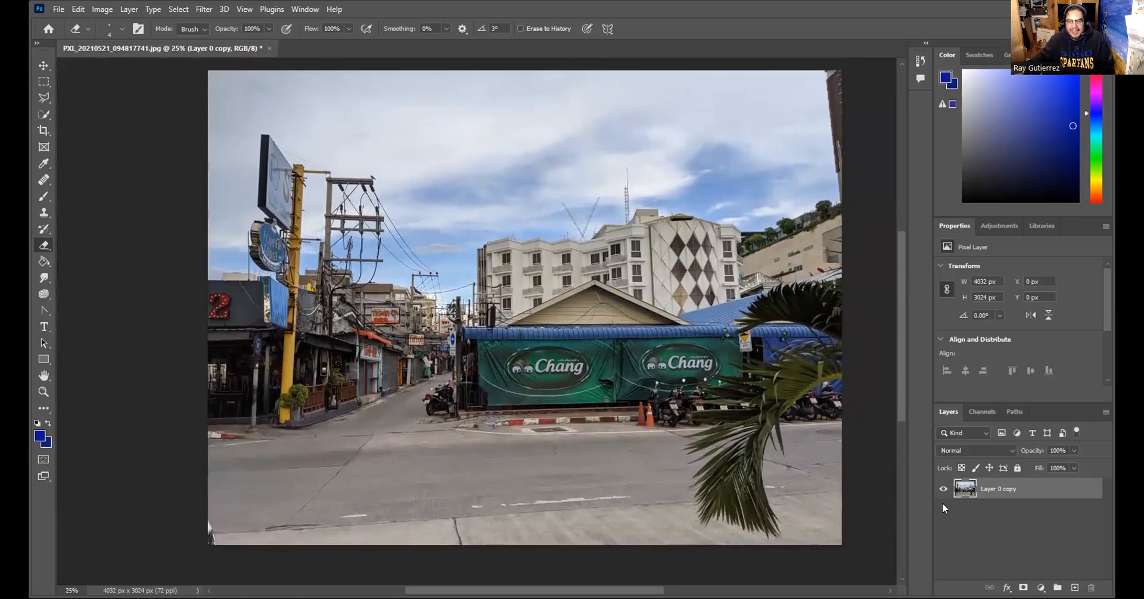
left_click(129, 10)
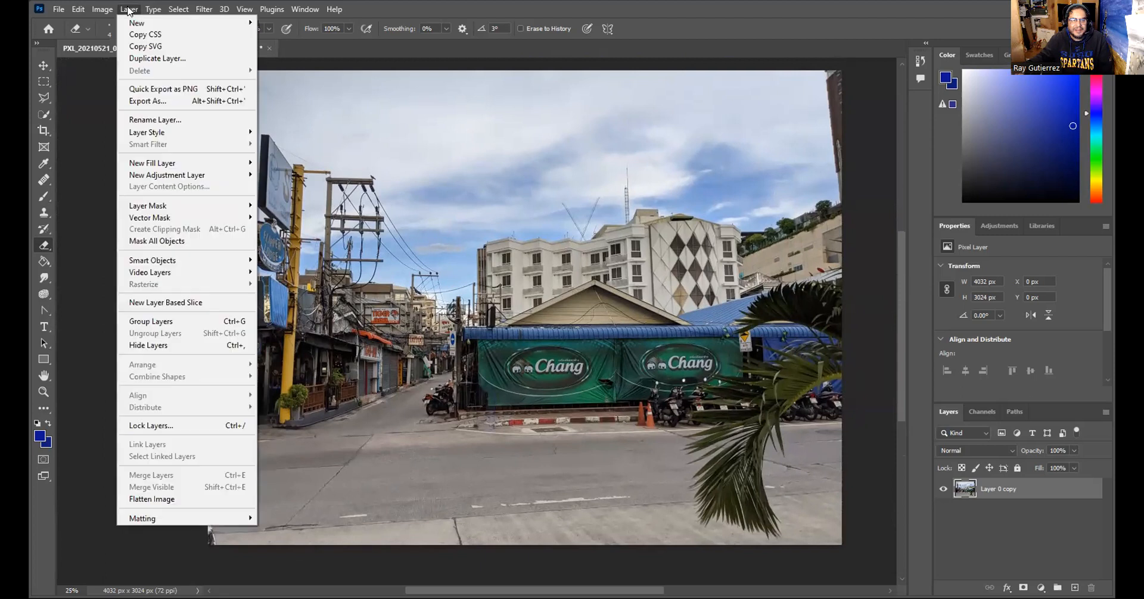
mouse_move(135, 25)
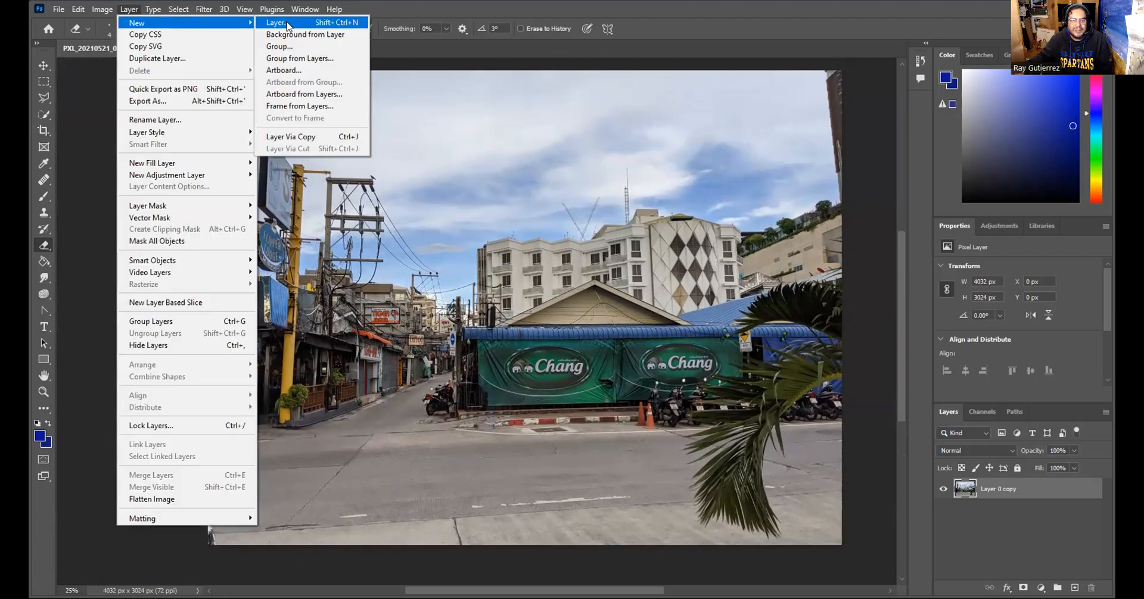
left_click(287, 23)
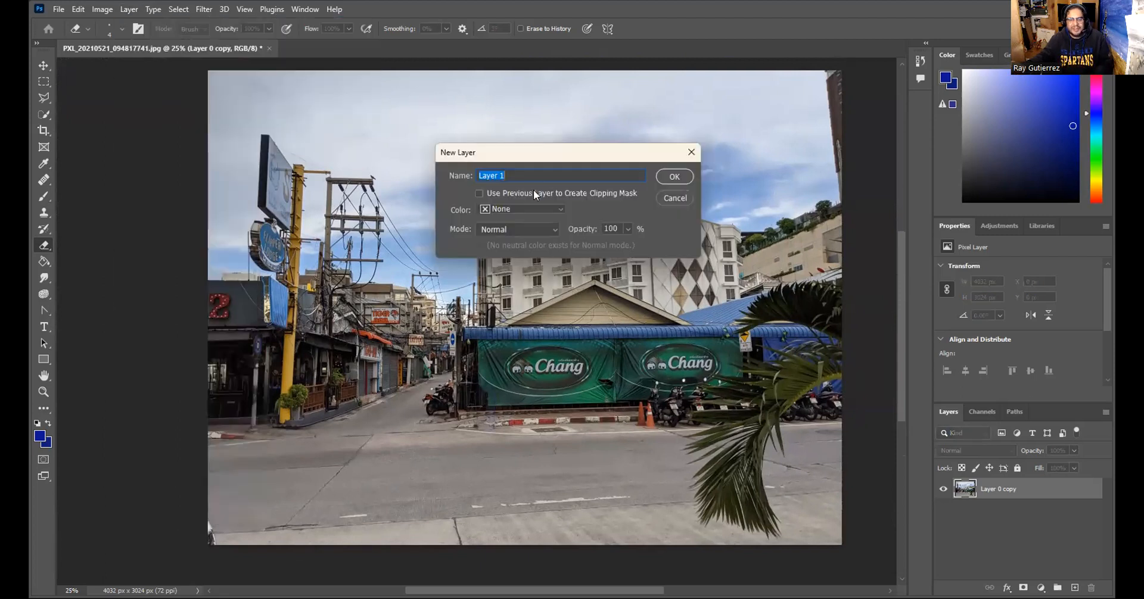
type("pop")
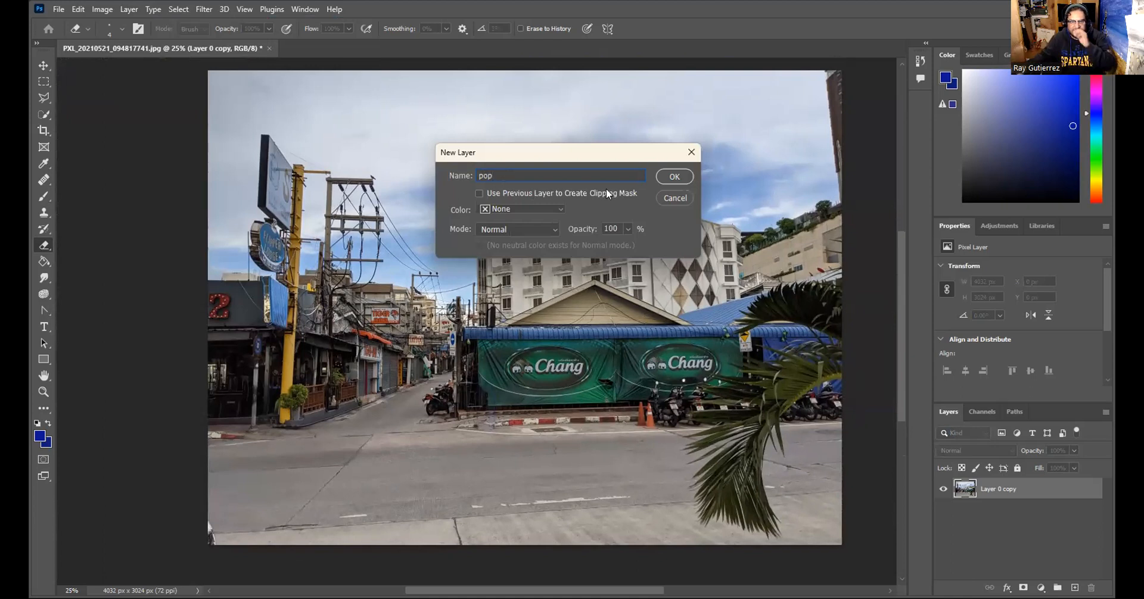
left_click(671, 177)
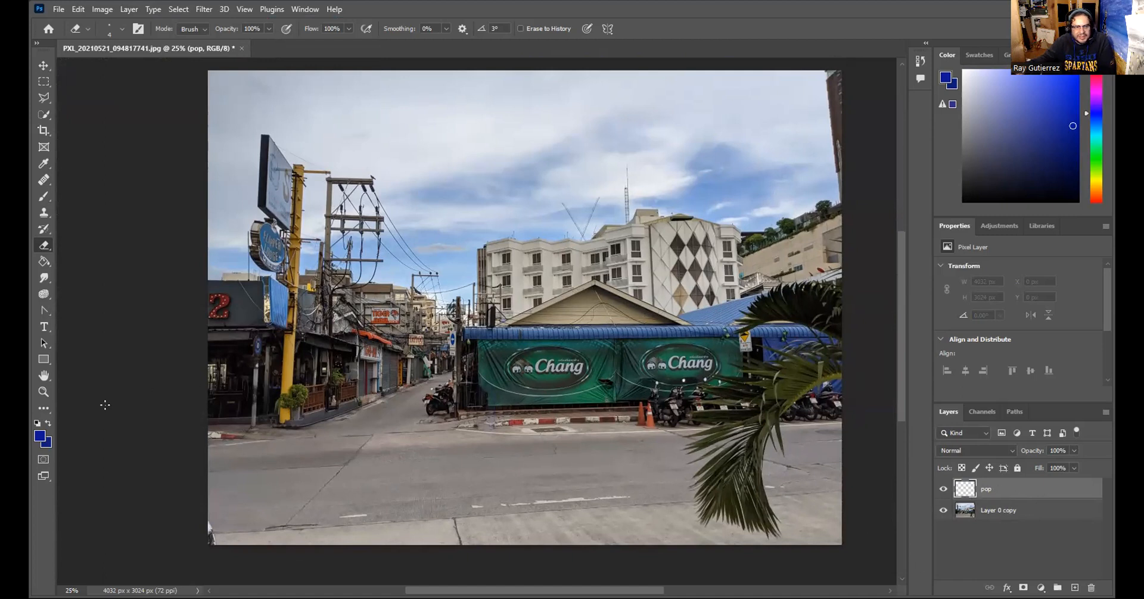
- Choose a bright blue fill and draw a rectangle of about 4136 × 3144 px covering the whole canvas on the pop layer
left_click(43, 359)
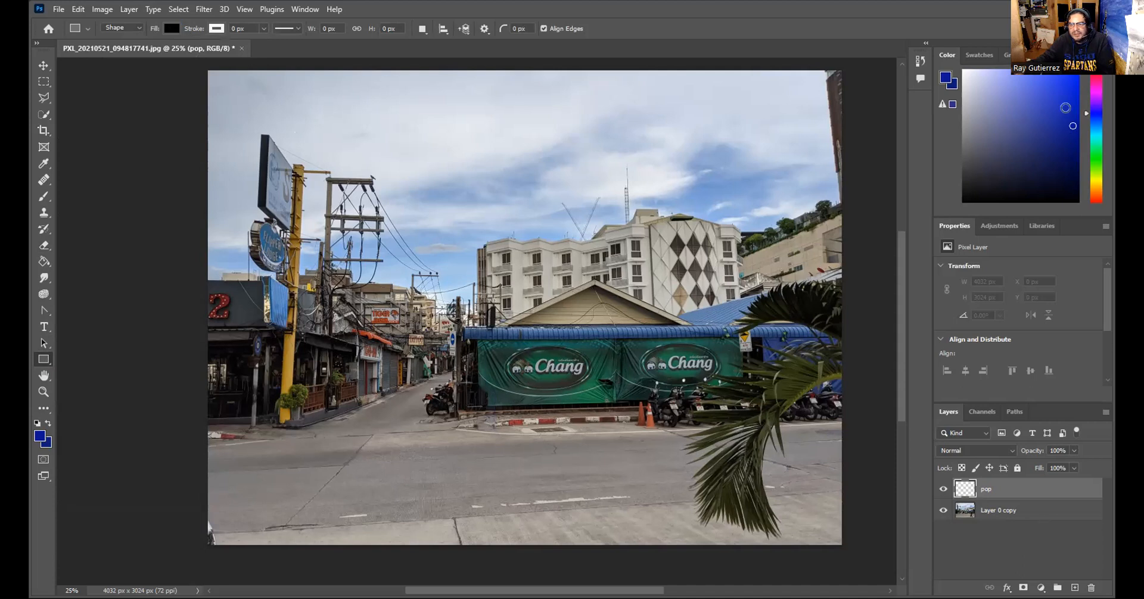
left_click(1094, 118)
left_click(1096, 117)
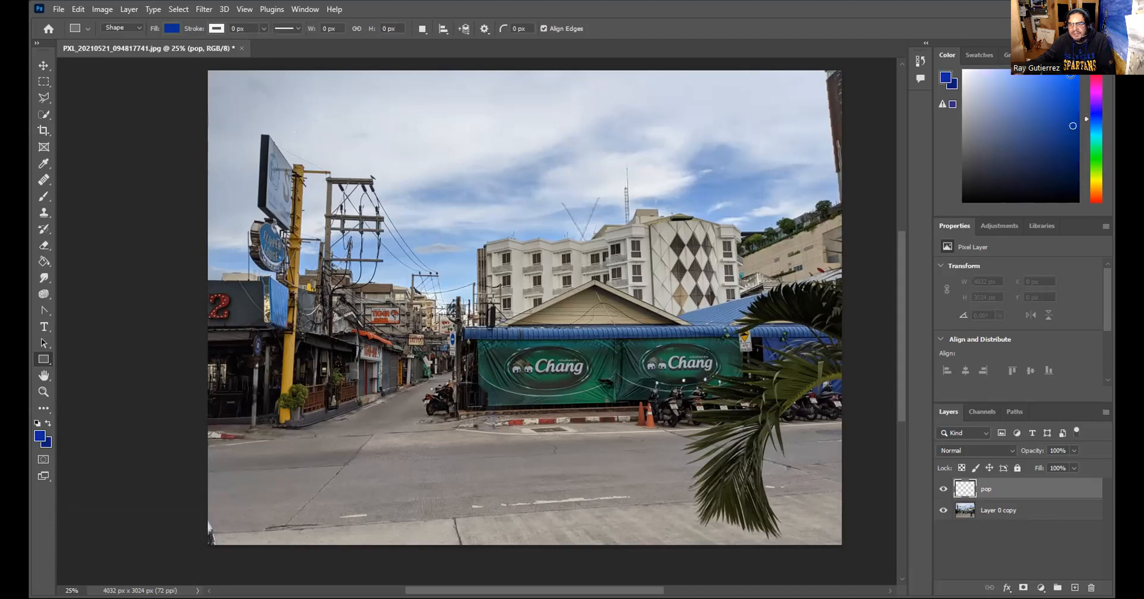
left_click(1070, 77)
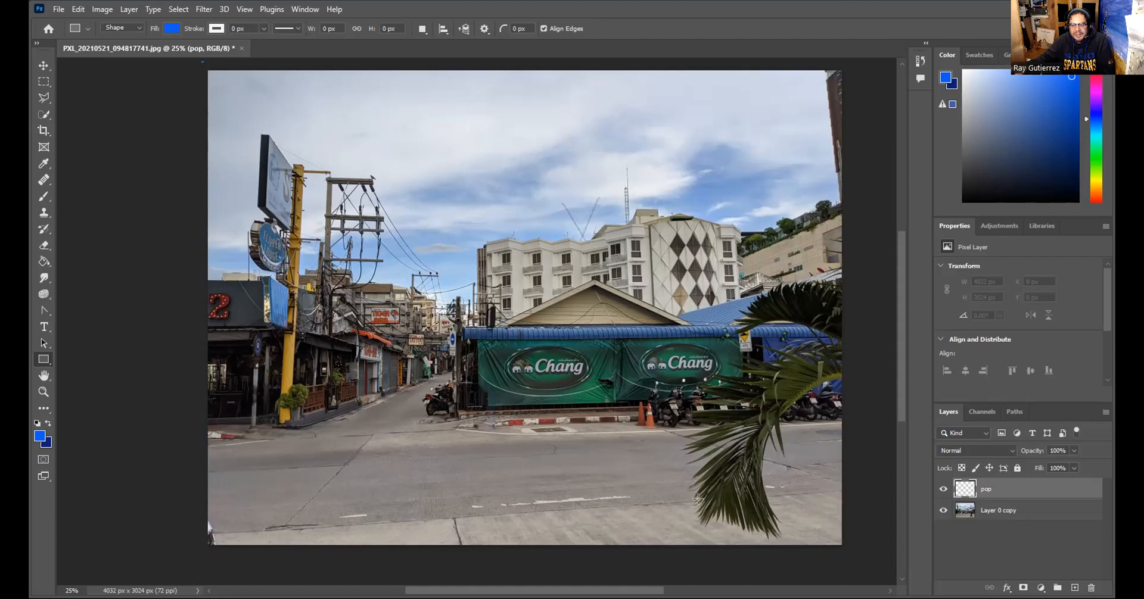
left_click_drag(698, 499, 836, 524)
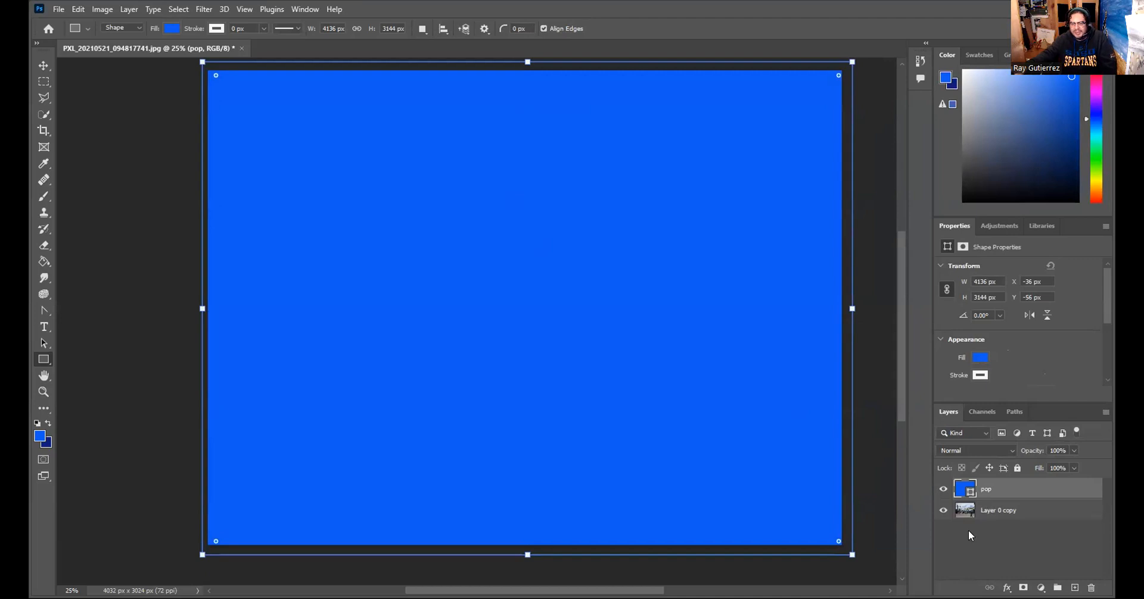
- Toggle the pop layer off and on to check the photo beneath, and rasterize all layers
left_click(944, 541)
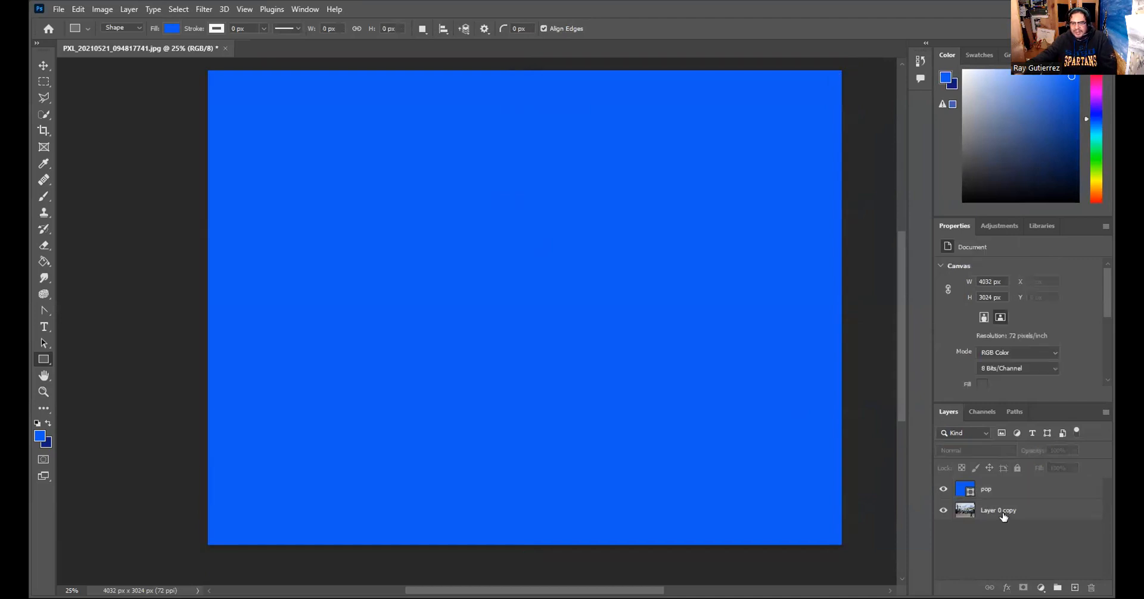
left_click(944, 491)
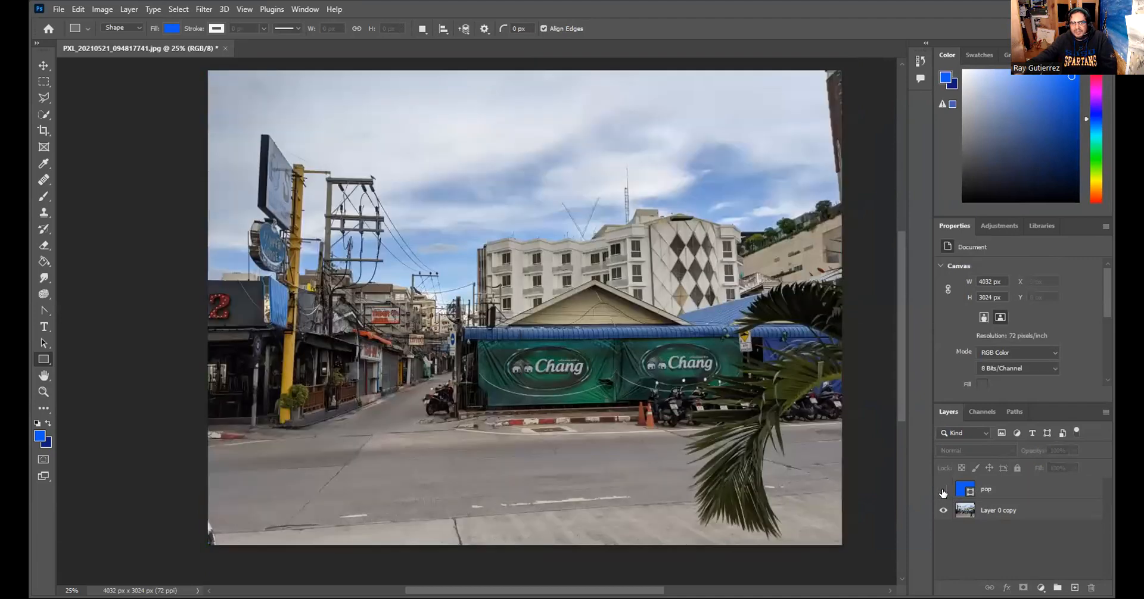
left_click(944, 490)
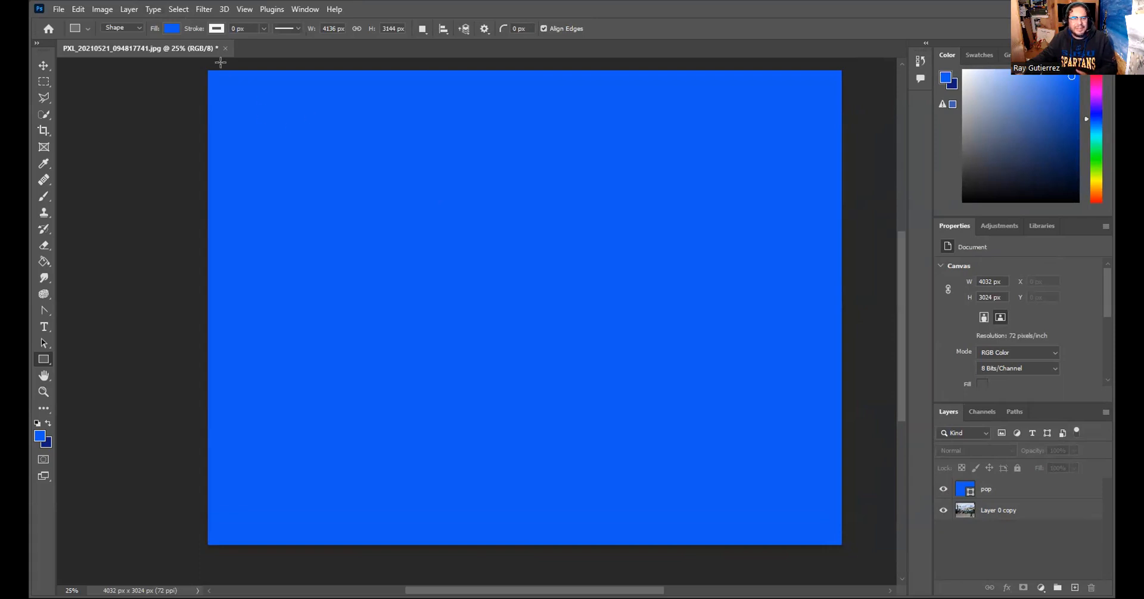
left_click(130, 10)
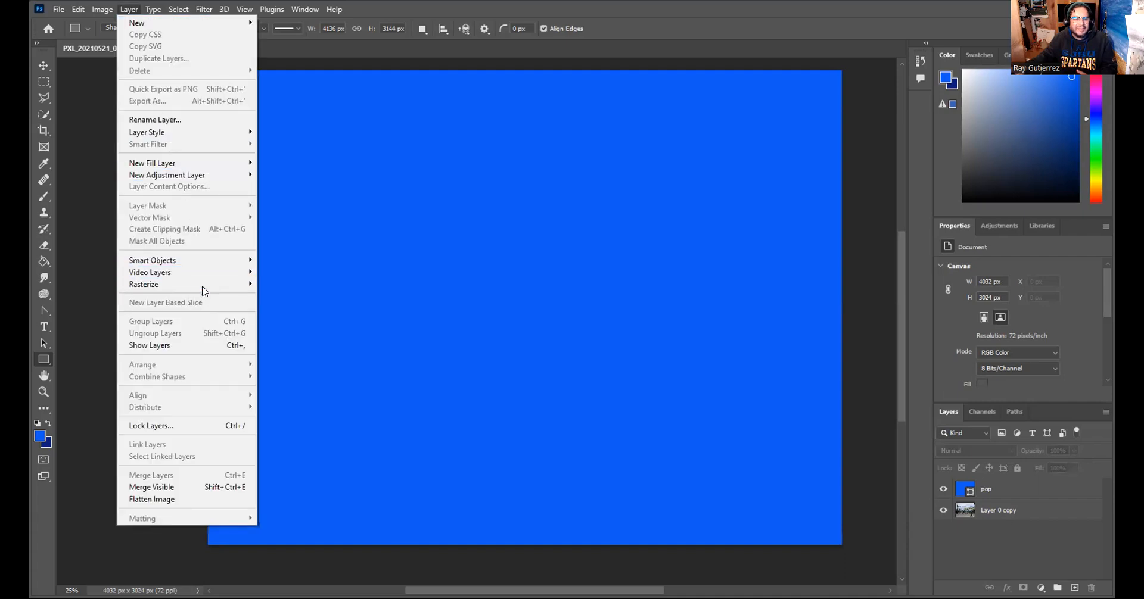
mouse_move(216, 289)
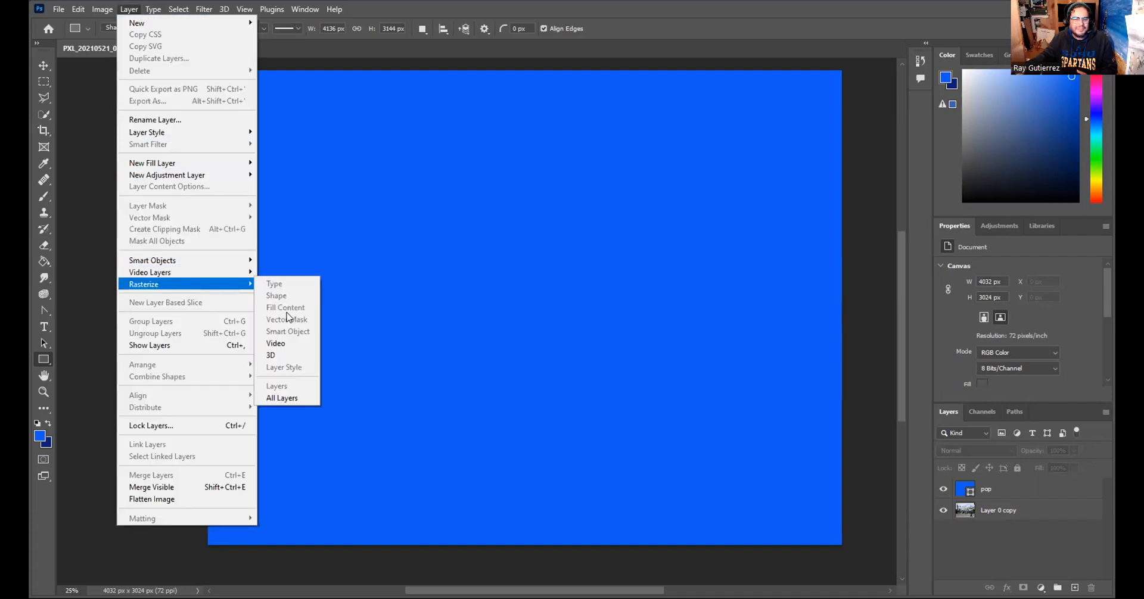
left_click(284, 398)
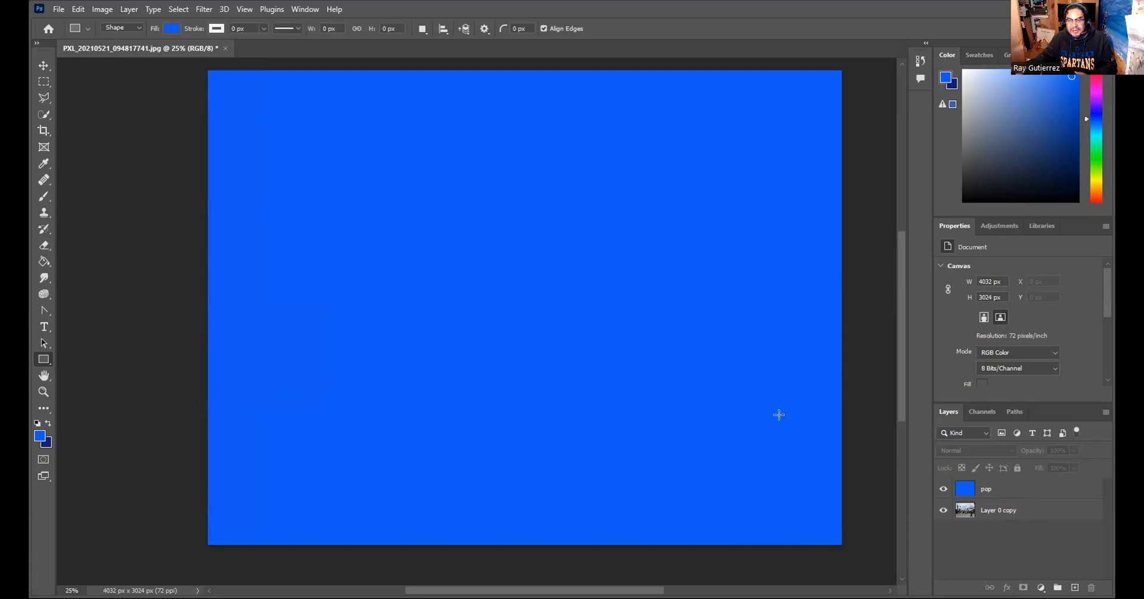
- Set the pop layer's blend mode to Color Burn in its layer style
left_click(1034, 494)
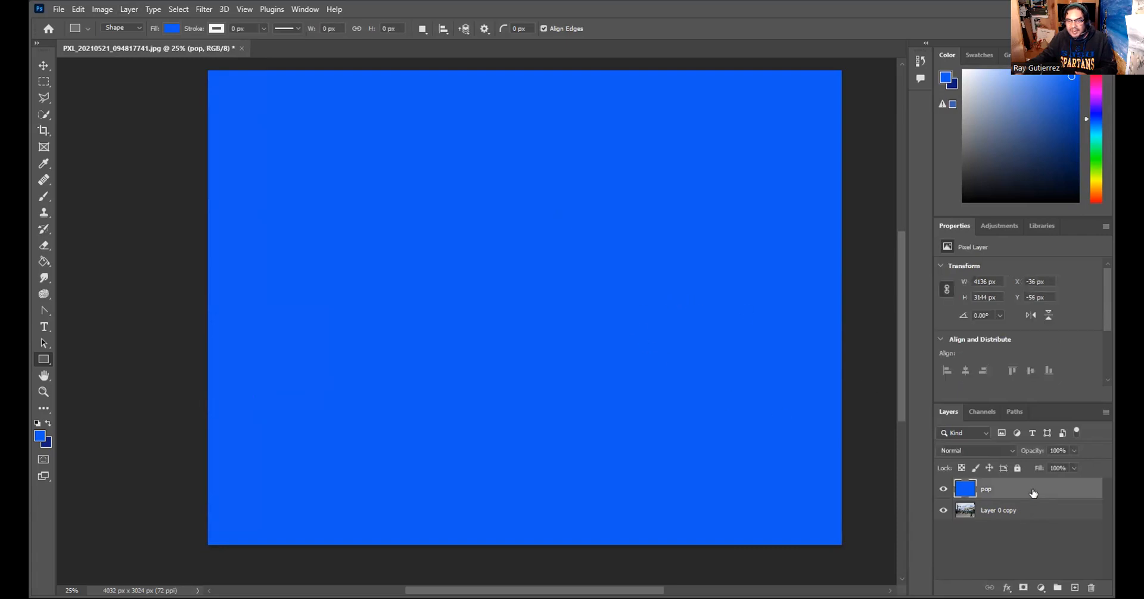
double_click(1034, 493)
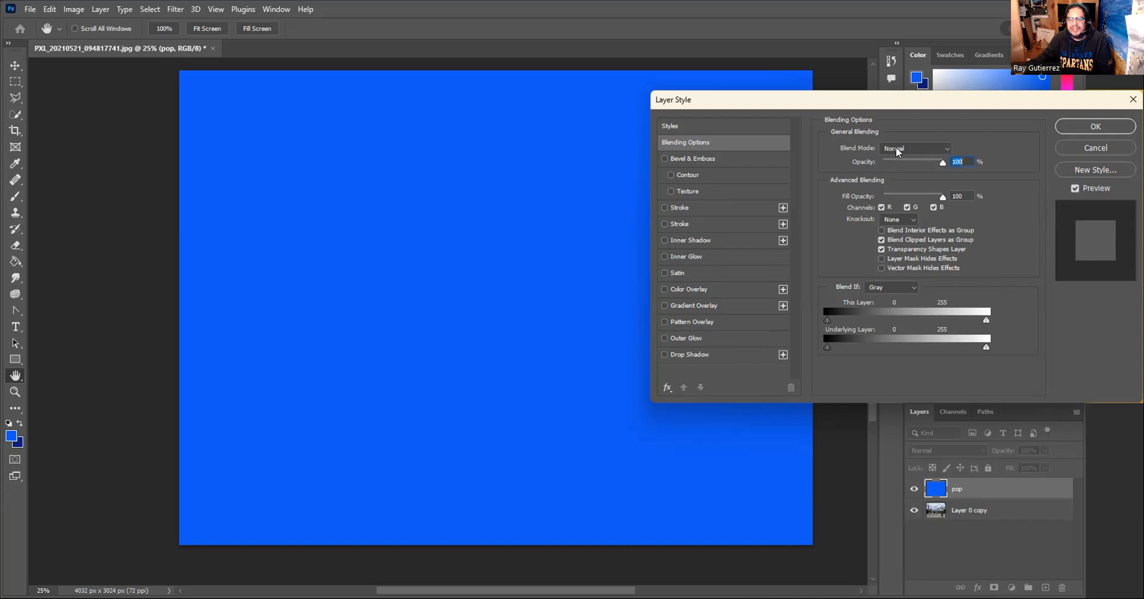
left_click(945, 147)
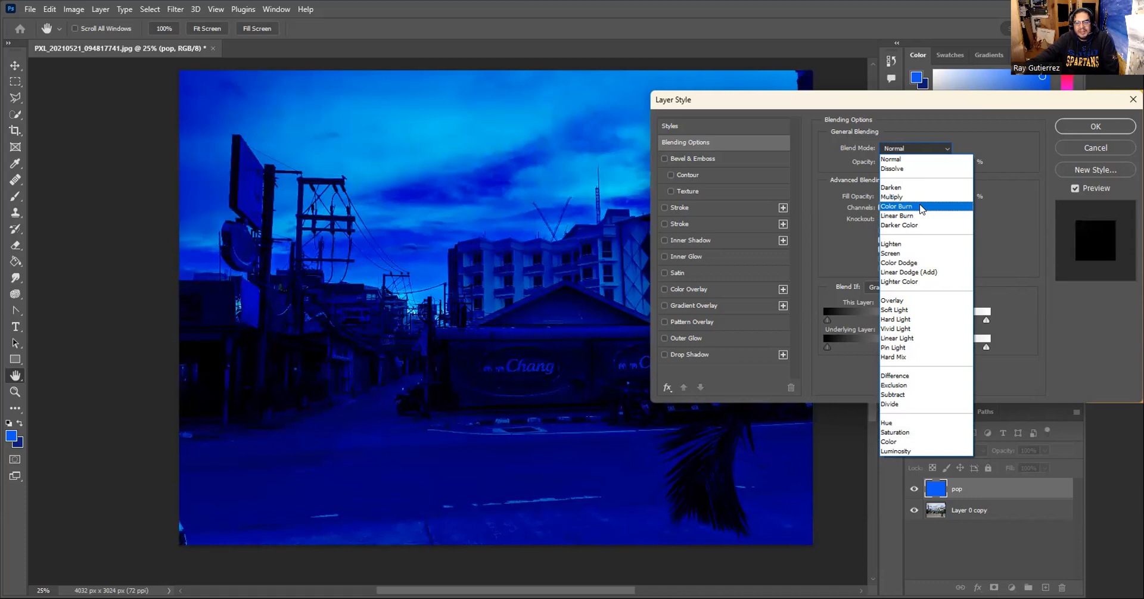
left_click(921, 207)
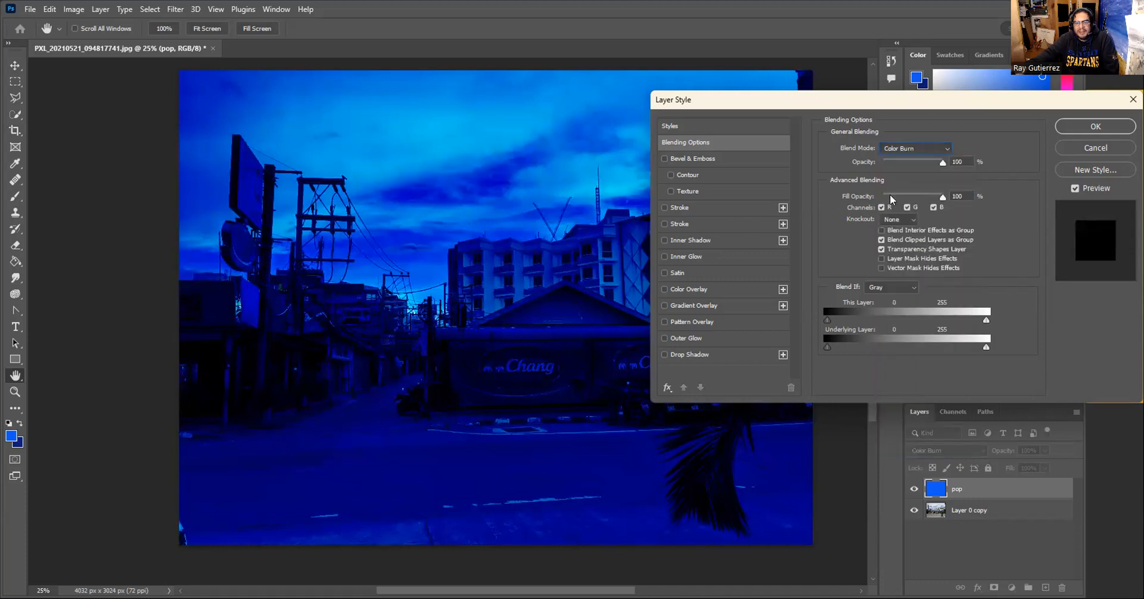
left_click(1116, 128)
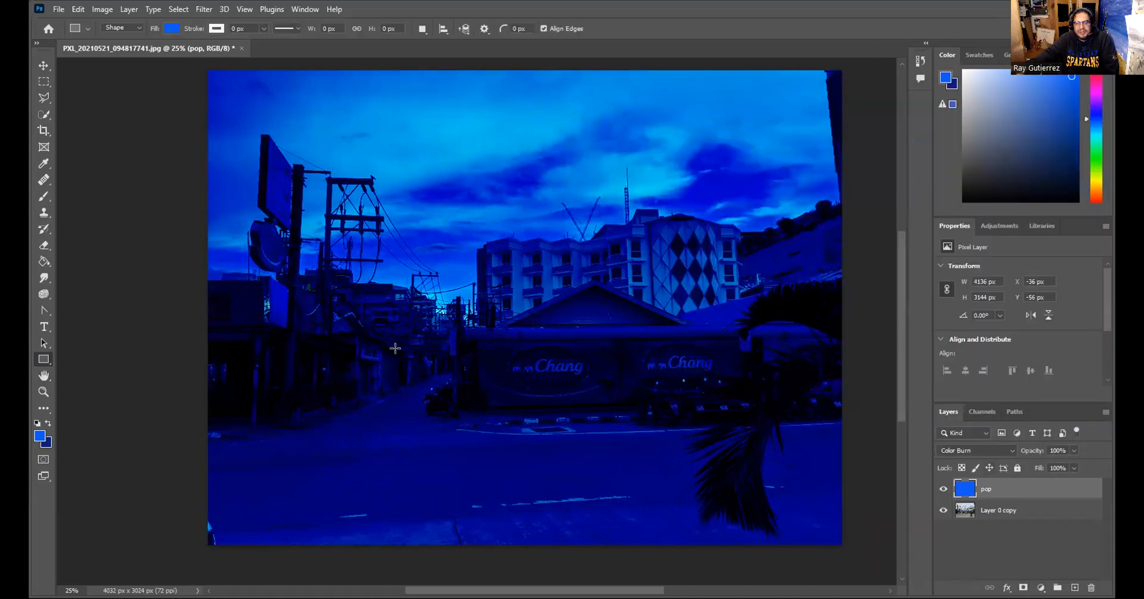
- Lower the pop layer's opacity to 26% and toggle its visibility to compare the tinted and untinted photo
double_click(1027, 490)
mouse_move(943, 165)
left_mouse_down()
mouse_move(909, 169)
mouse_move(899, 187)
left_mouse_up()
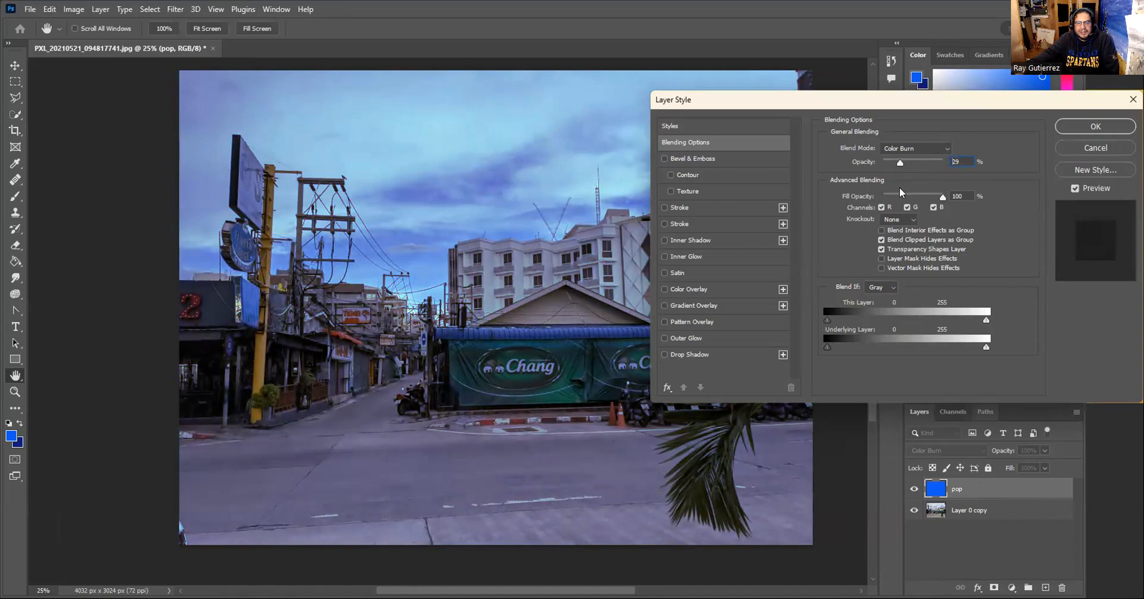
left_click_drag(899, 187, 898, 191)
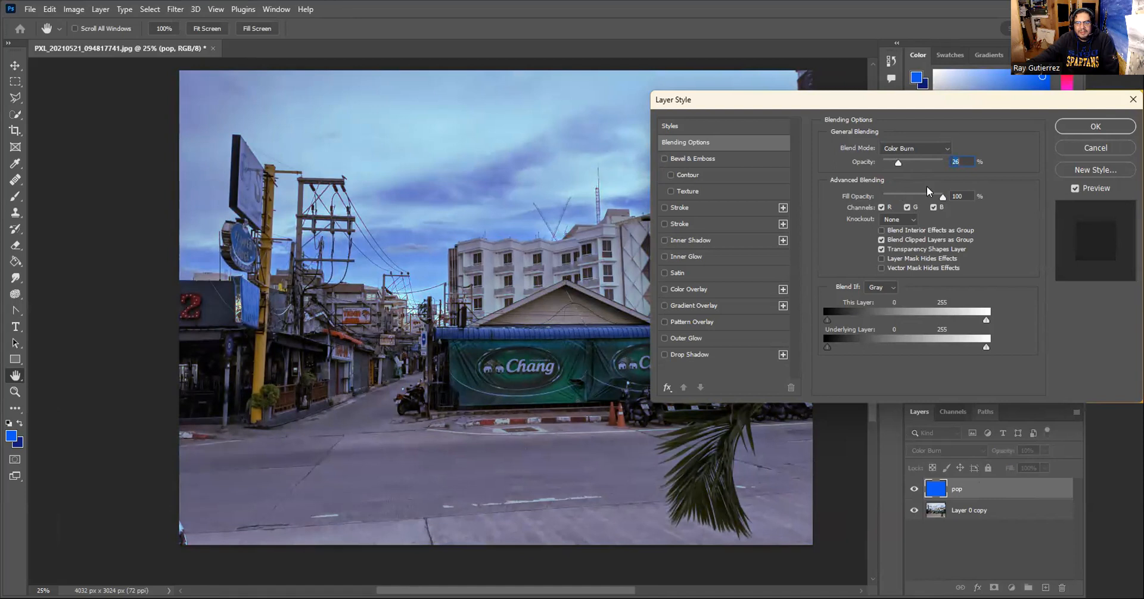
left_click(1096, 127)
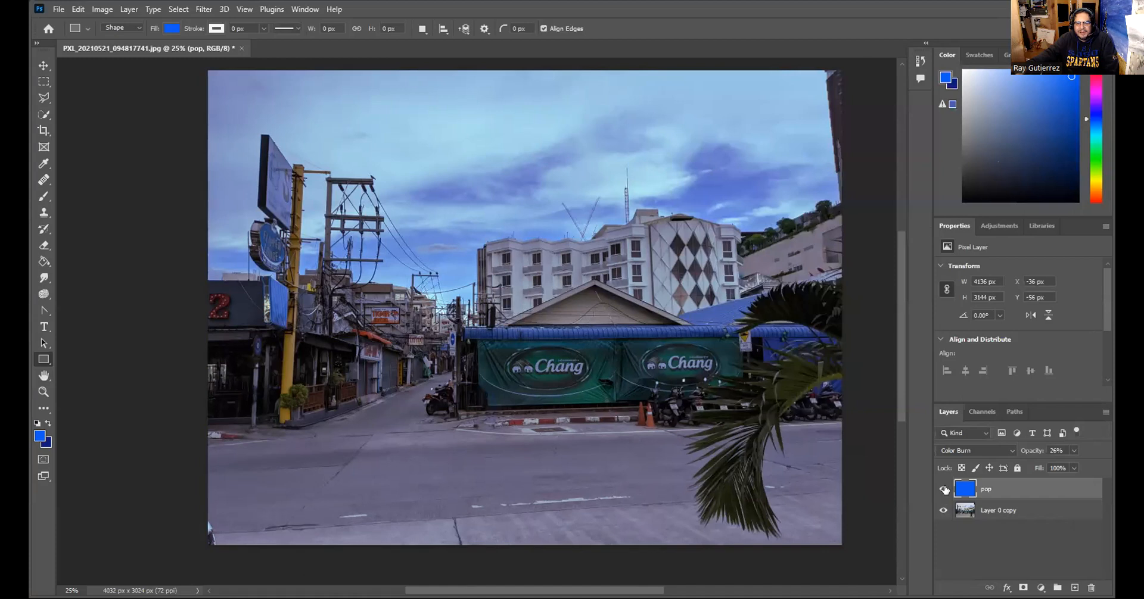
left_click(944, 490)
left_click(944, 490)
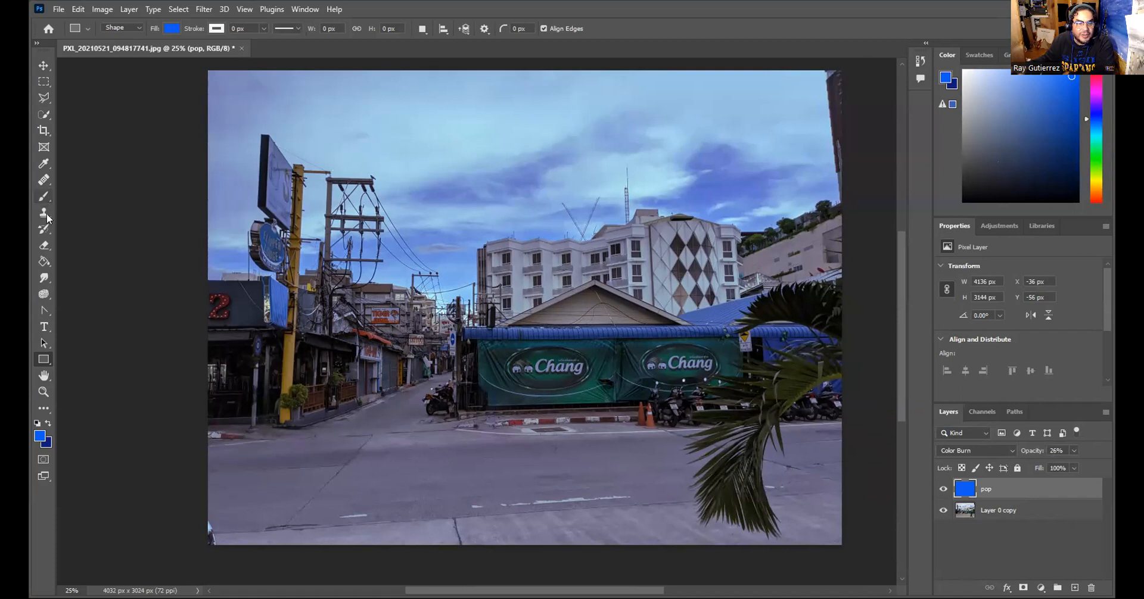
- With a 47 px eraser, remove the blue tint from the upper facade of the white building on the pop layer
left_click(40, 249)
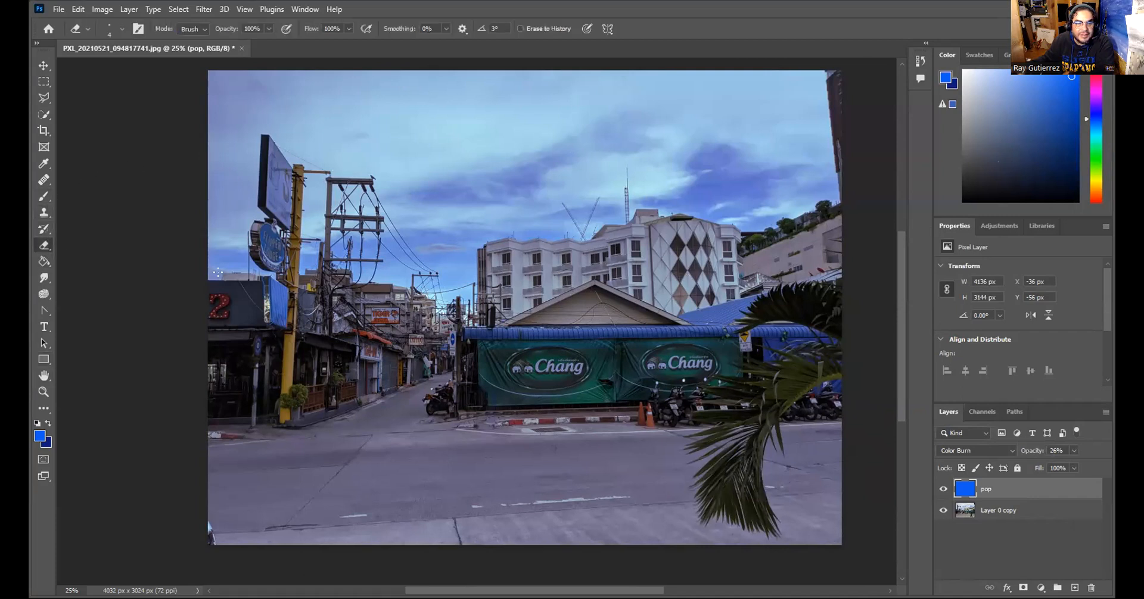
left_click(121, 32)
left_click_drag(104, 70, 119, 70)
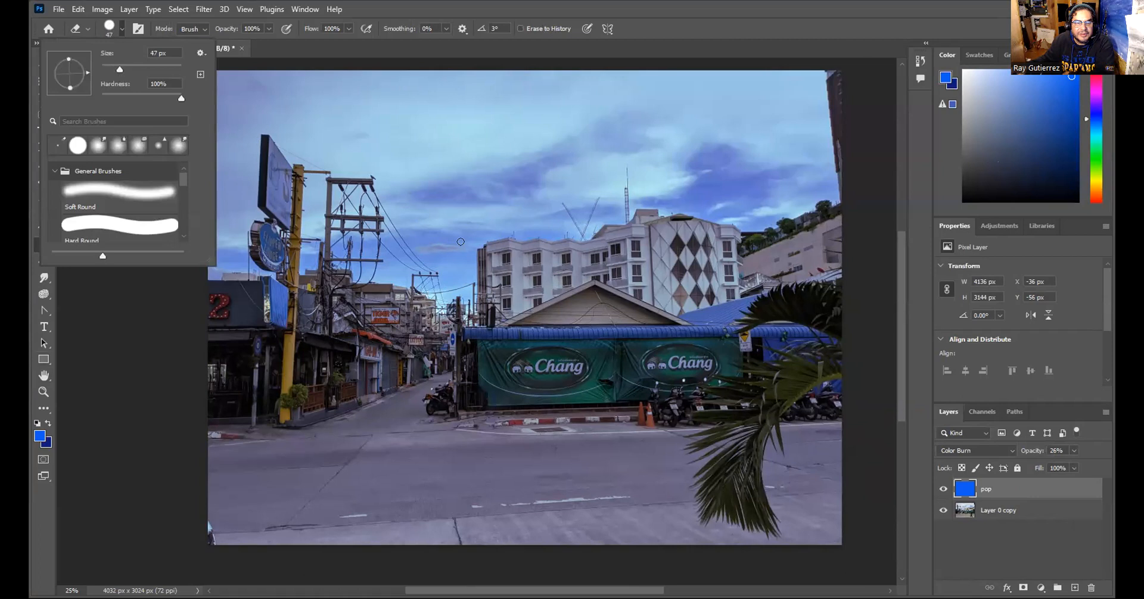
mouse_move(542, 268)
left_mouse_down()
mouse_move(577, 265)
mouse_move(540, 269)
mouse_move(571, 259)
mouse_move(531, 265)
mouse_move(540, 251)
mouse_move(576, 251)
mouse_move(545, 249)
mouse_move(567, 246)
mouse_move(571, 274)
mouse_move(549, 285)
mouse_move(609, 253)
mouse_move(570, 259)
mouse_move(622, 256)
mouse_move(583, 257)
mouse_move(619, 251)
mouse_move(607, 252)
mouse_move(614, 243)
mouse_move(601, 247)
mouse_move(643, 256)
mouse_move(605, 265)
mouse_move(663, 252)
mouse_move(620, 250)
mouse_move(659, 253)
mouse_move(621, 245)
mouse_move(644, 231)
mouse_move(601, 242)
mouse_move(610, 225)
mouse_move(599, 241)
mouse_move(636, 232)
mouse_move(558, 245)
mouse_move(586, 250)
mouse_move(524, 279)
mouse_move(550, 261)
mouse_move(528, 252)
mouse_move(539, 247)
mouse_move(507, 261)
left_mouse_up()
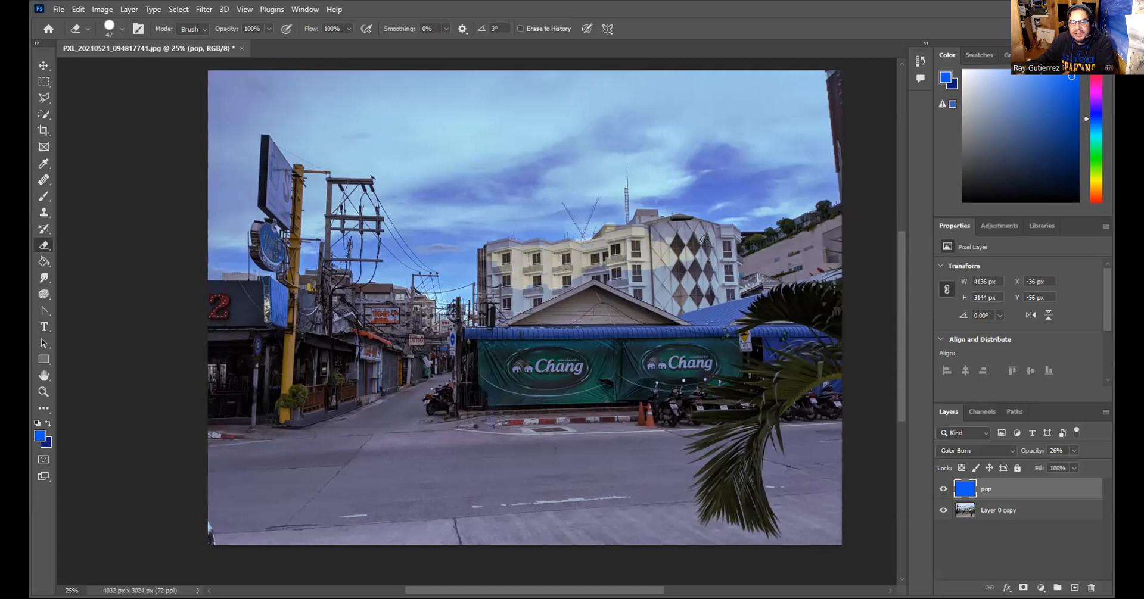
mouse_move(665, 241)
left_mouse_down()
mouse_move(698, 239)
mouse_move(661, 235)
mouse_move(672, 228)
mouse_move(689, 257)
left_mouse_up()
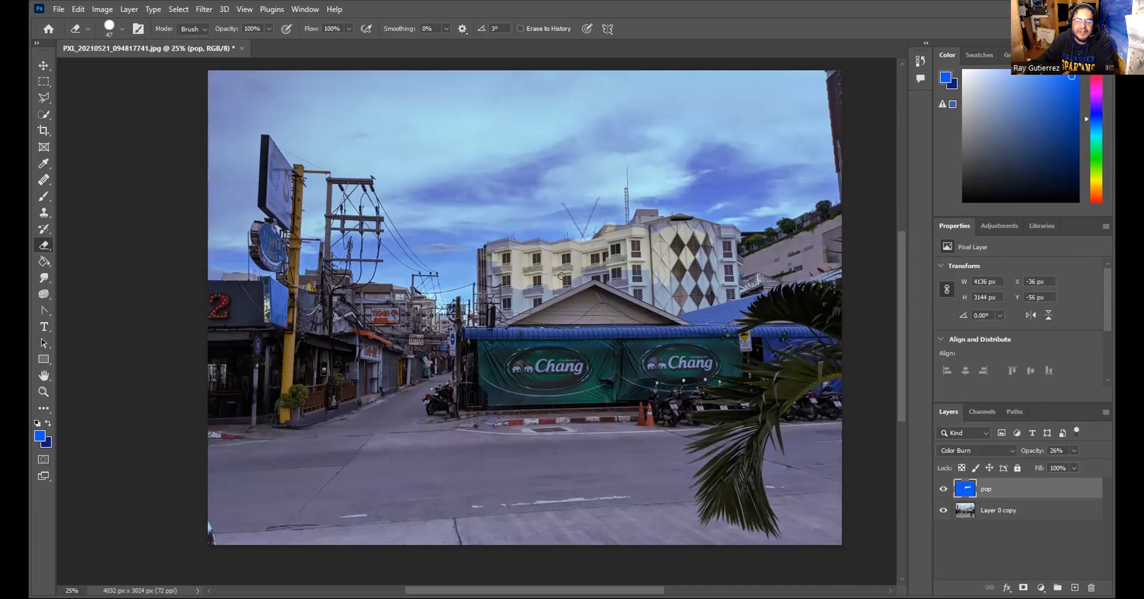
- Erase the blue tint over the tall billboard, the orange bar signs and the small tattoo sign along the alley
mouse_move(272, 148)
left_mouse_down()
mouse_move(272, 201)
mouse_move(283, 211)
mouse_move(284, 180)
mouse_move(285, 213)
mouse_move(270, 199)
mouse_move(270, 156)
mouse_move(289, 167)
mouse_move(270, 149)
mouse_move(285, 186)
left_mouse_up()
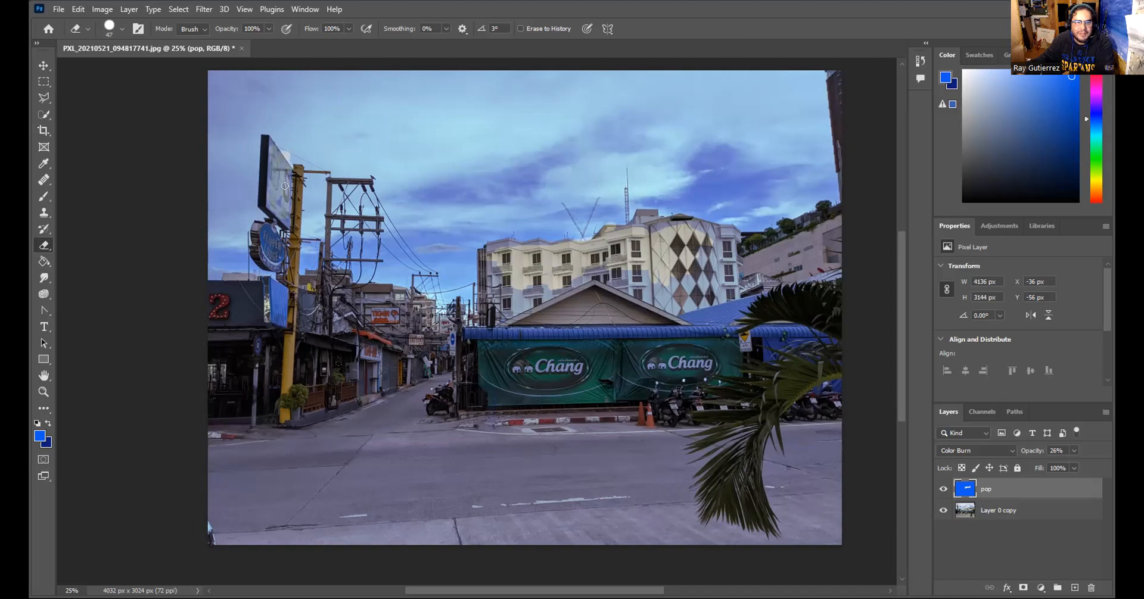
mouse_move(387, 314)
left_mouse_down()
mouse_move(370, 317)
mouse_move(395, 310)
left_mouse_up()
left_click_drag(370, 356, 366, 349)
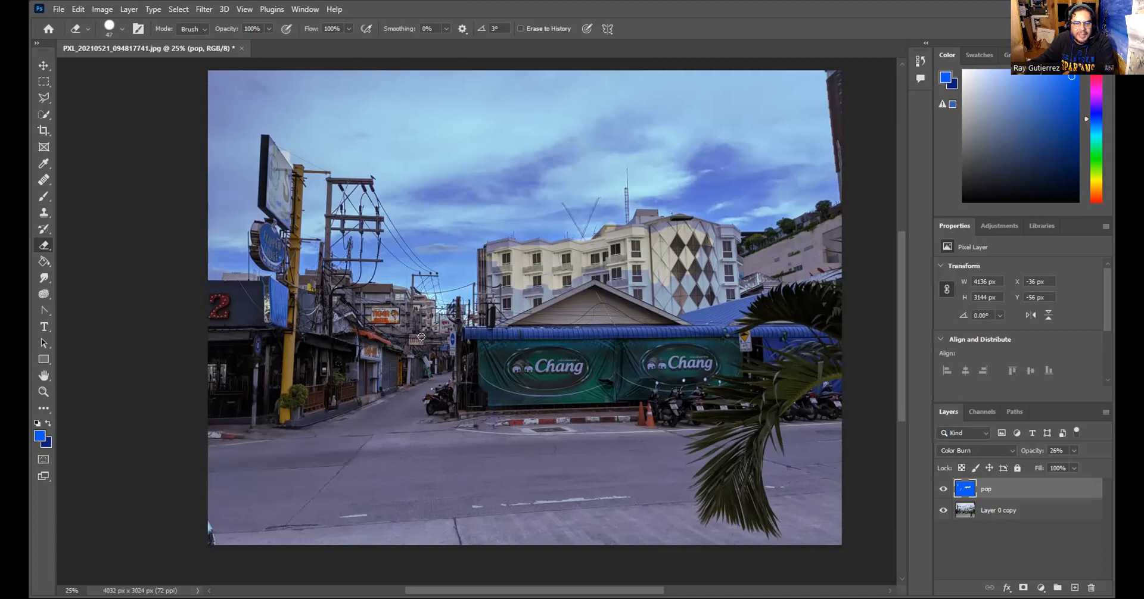
left_click_drag(412, 340, 417, 337)
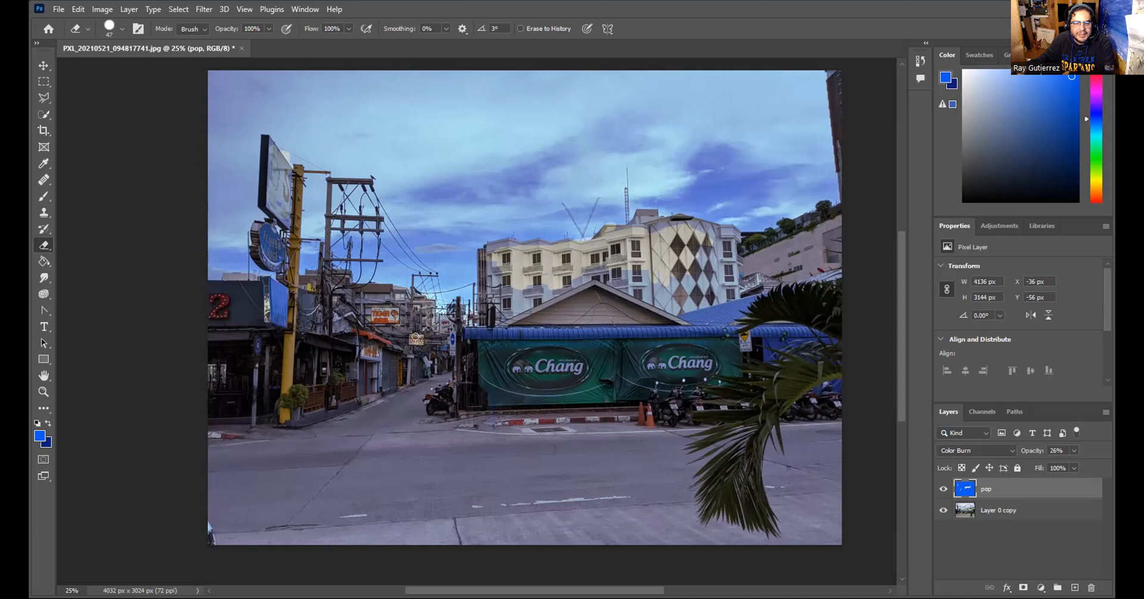